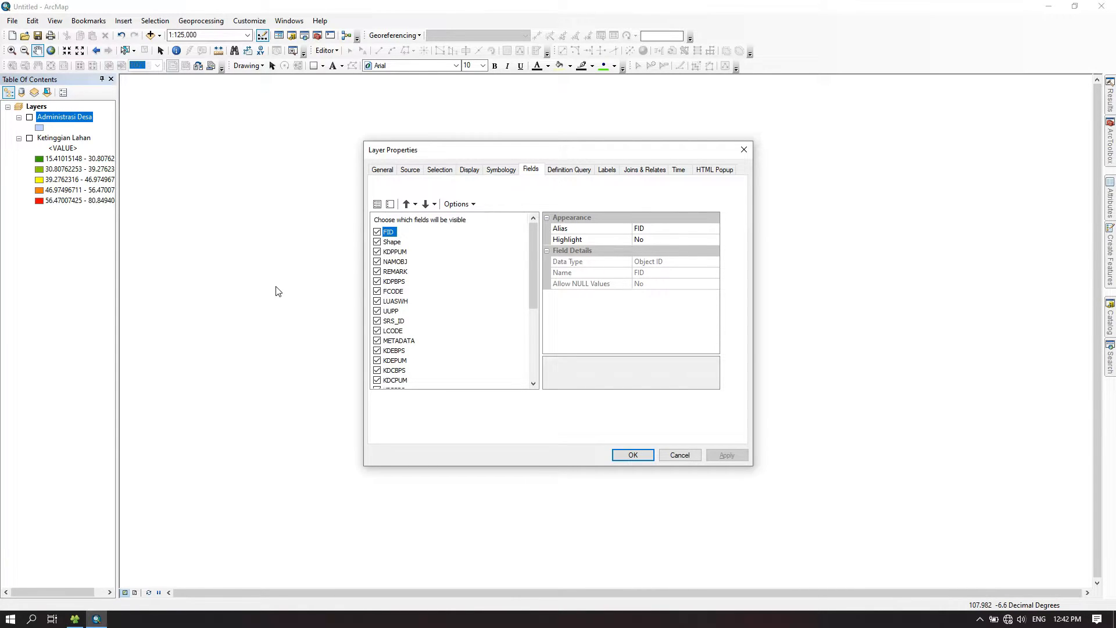
- Close the layer properties without changes and display the Administrasi Desa layer on the map
left_click(680, 455)
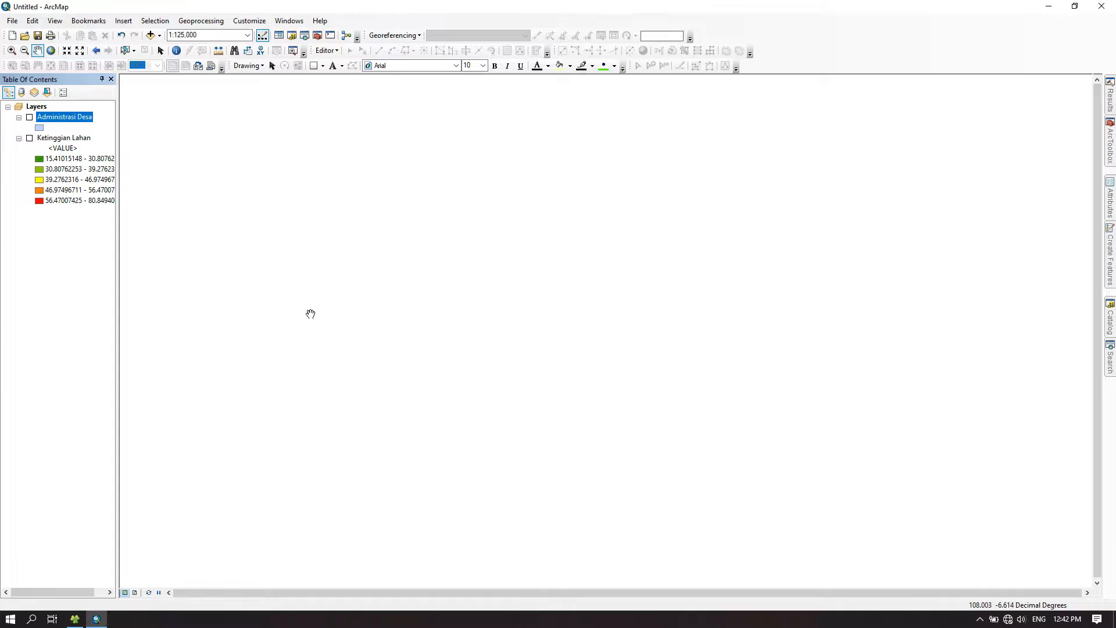
left_click(30, 117)
left_click_drag(621, 330, 620, 291)
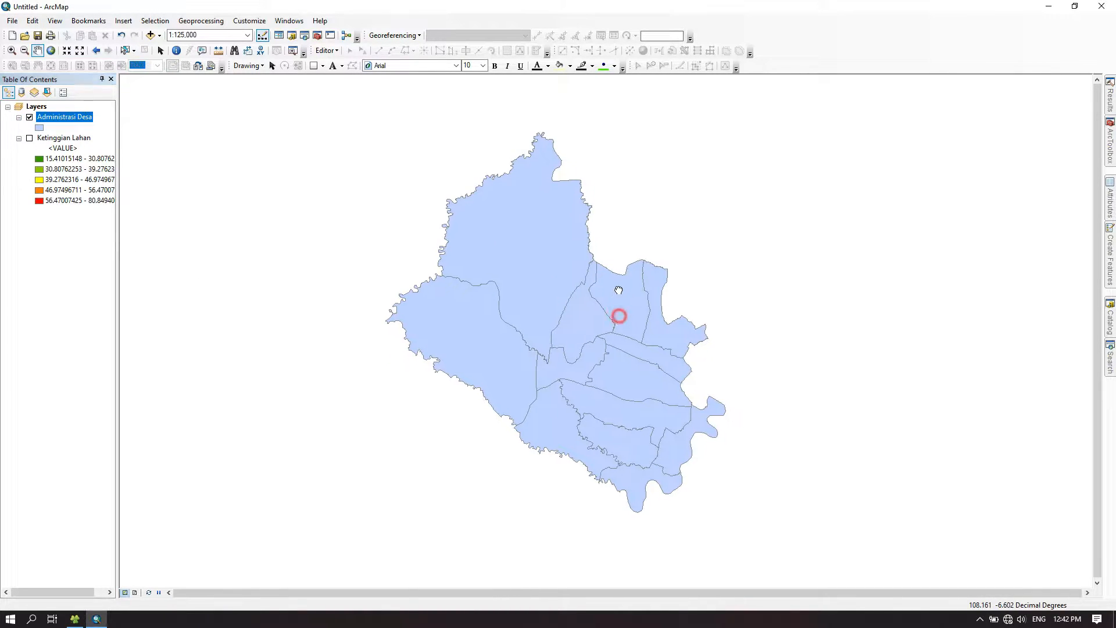
scroll(619, 291, "down", 1)
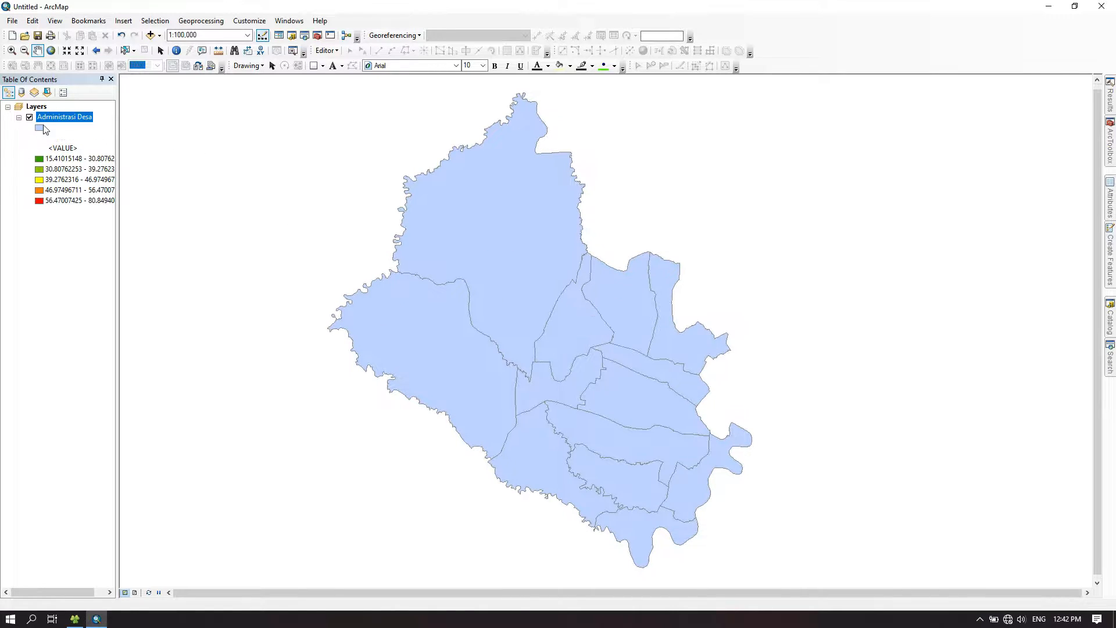
- Hide the Administrasi Desa layer and display the Ketinggian Lahan raster to inspect its elevation classes
left_click(29, 118)
left_click(29, 139)
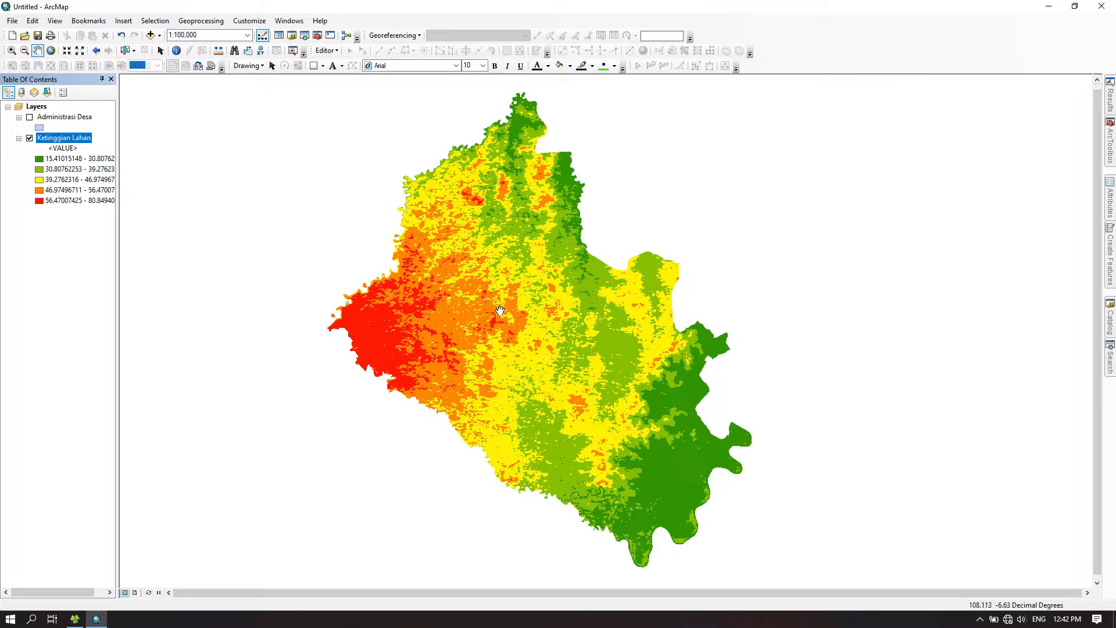
scroll(501, 310, "down", 1)
scroll(510, 305, "up", 2)
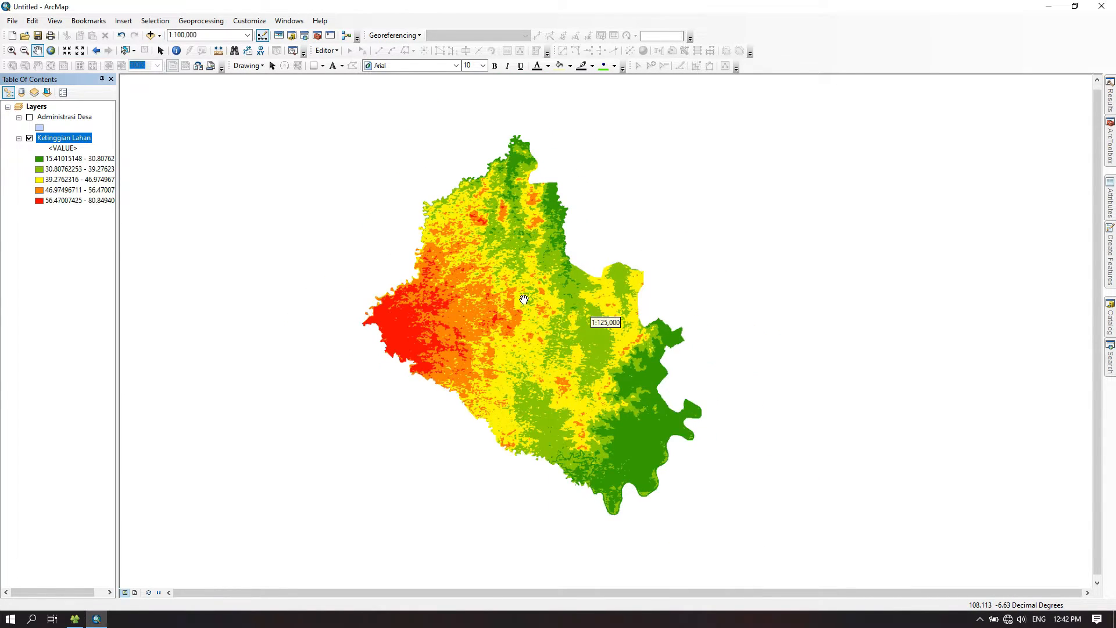
scroll(598, 316, "down", 1)
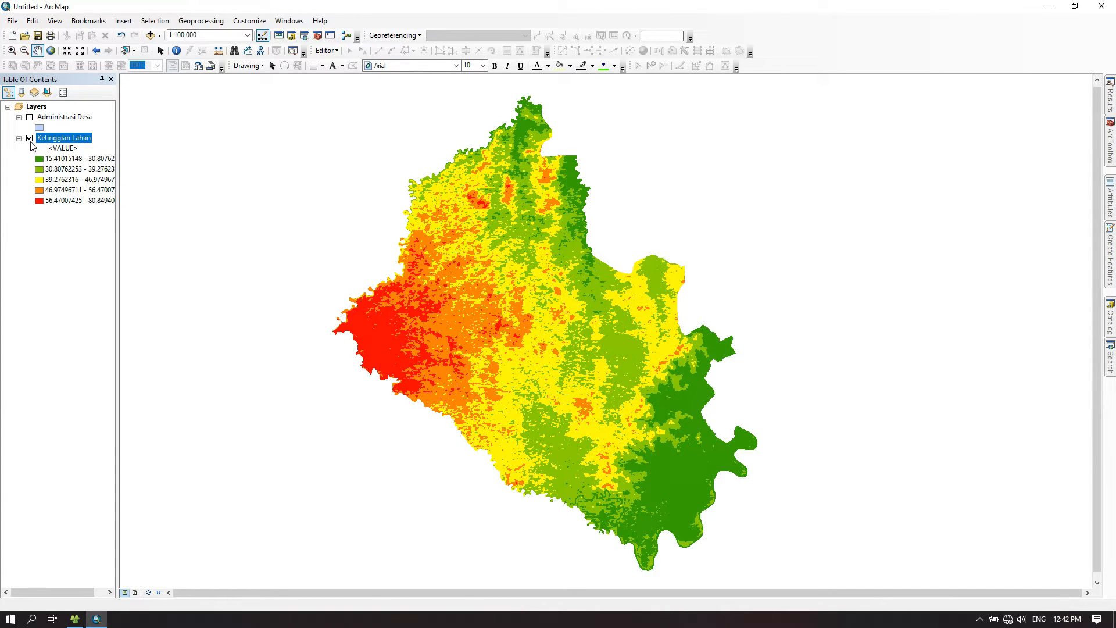
- Hide Ketinggian Lahan and show Administrasi Desa again to examine the village boundaries
left_click(29, 138)
left_click(42, 120)
left_click(29, 118)
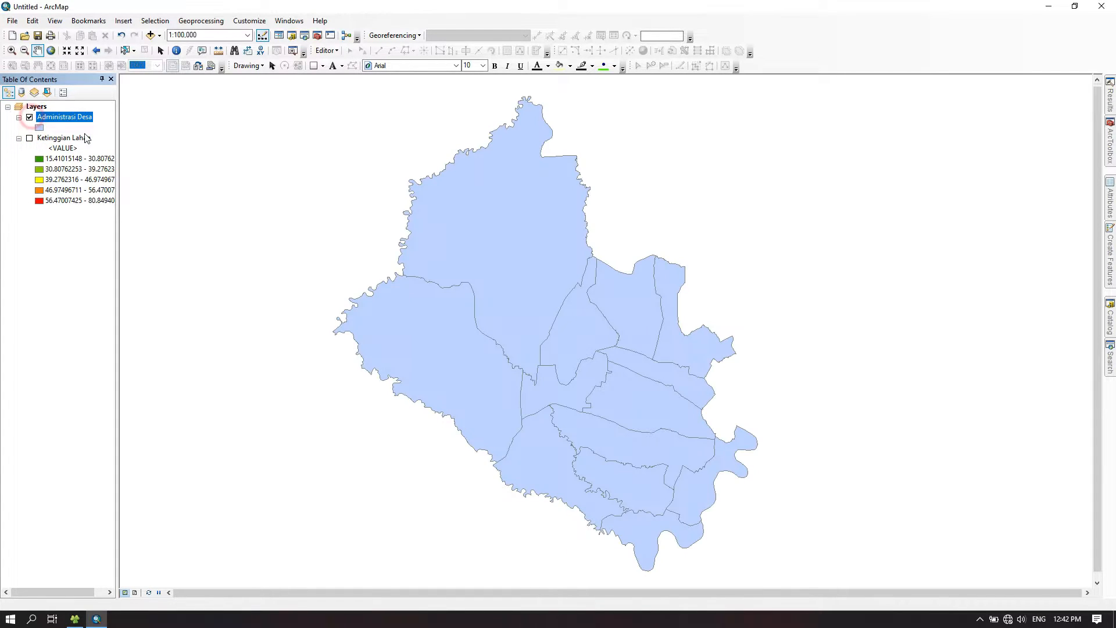
scroll(484, 273, "down", 3)
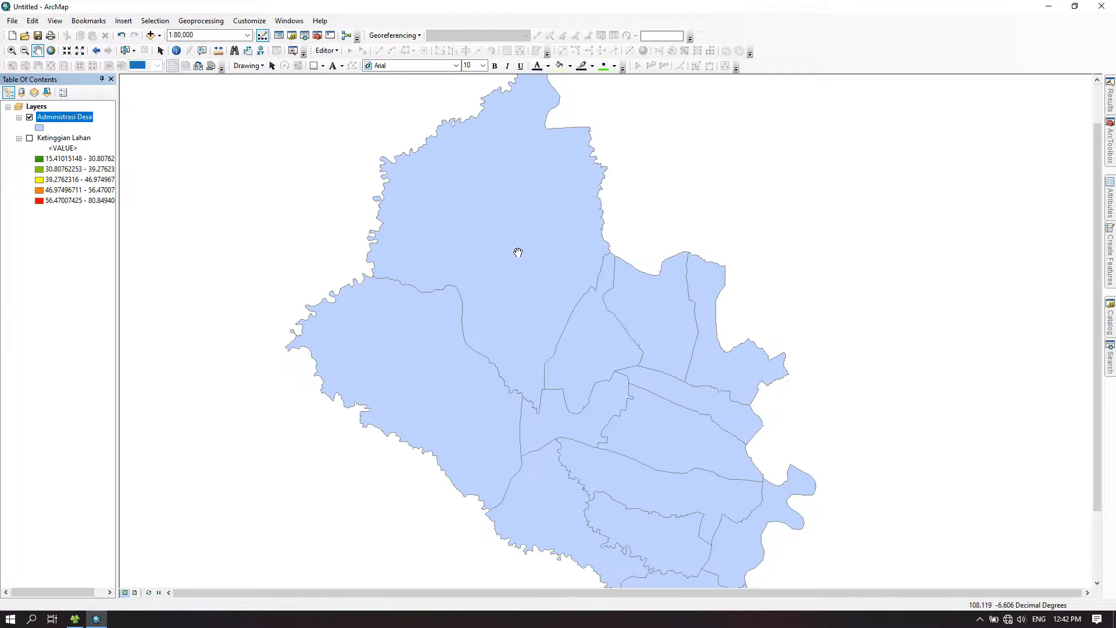
scroll(599, 255, "down", 2)
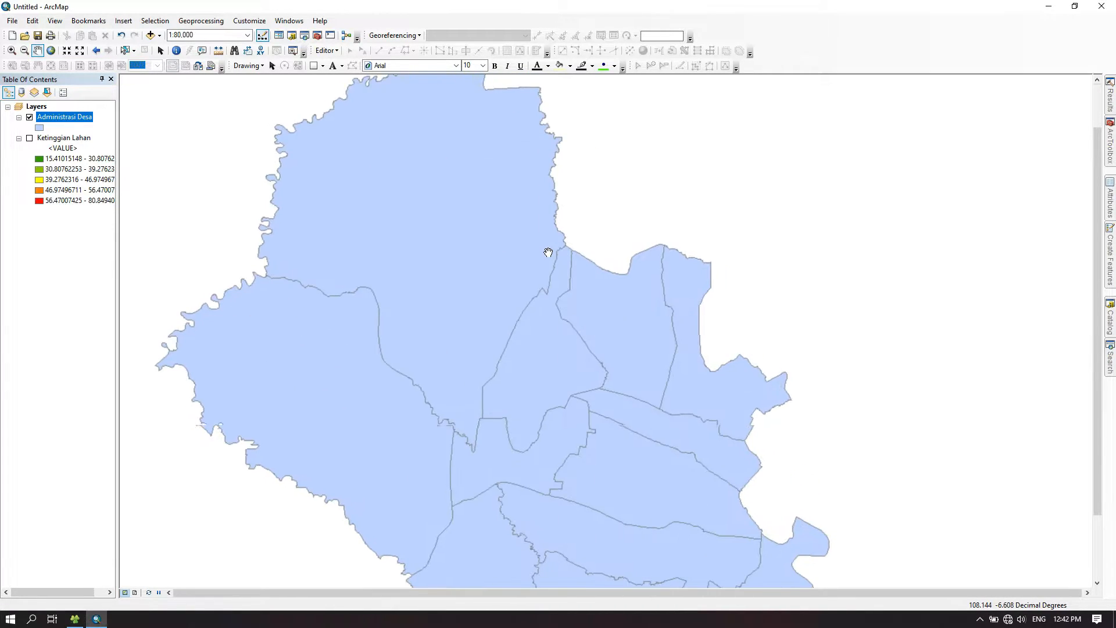
scroll(548, 252, "up", 3)
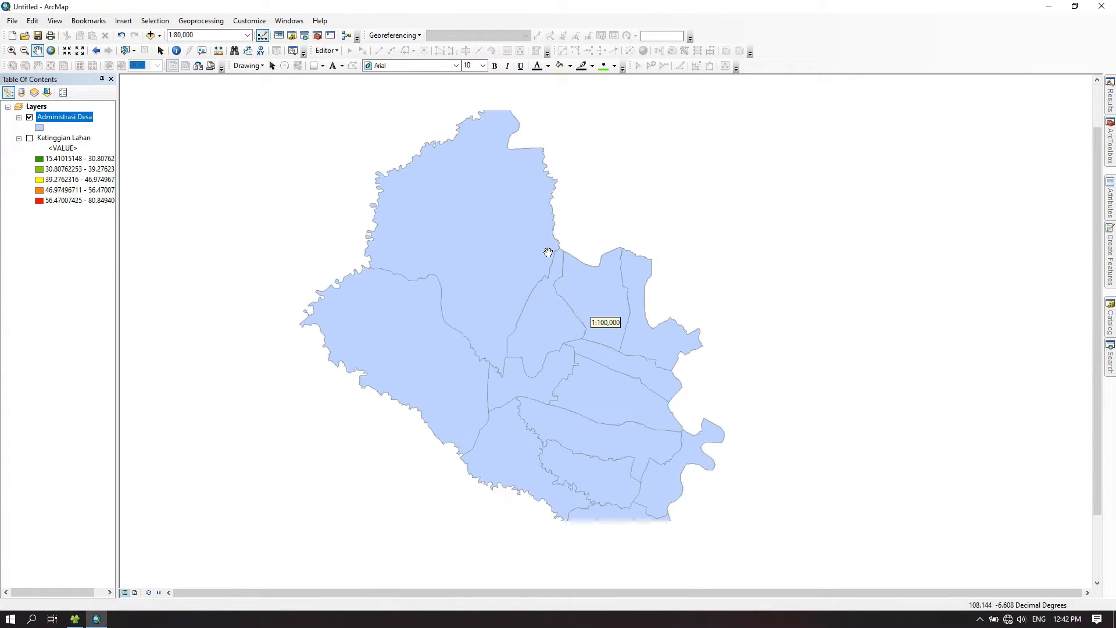
- Open the attribute table of the Administrasi Desa layer and place its window over the map
right_click(58, 121)
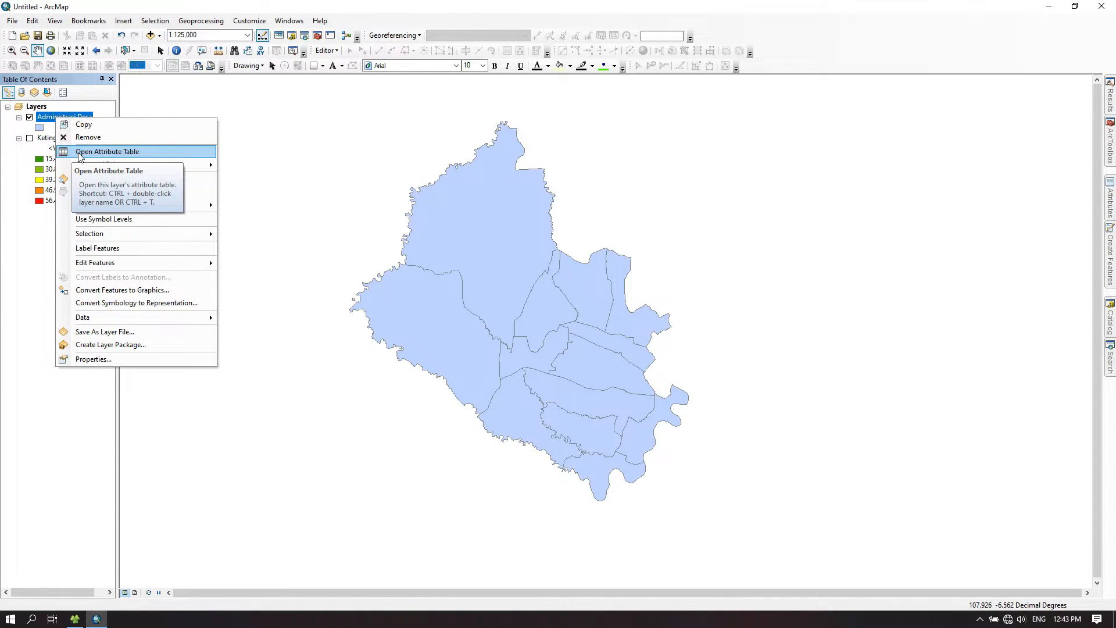
left_click(73, 154)
left_click_drag(854, 72, 551, 107)
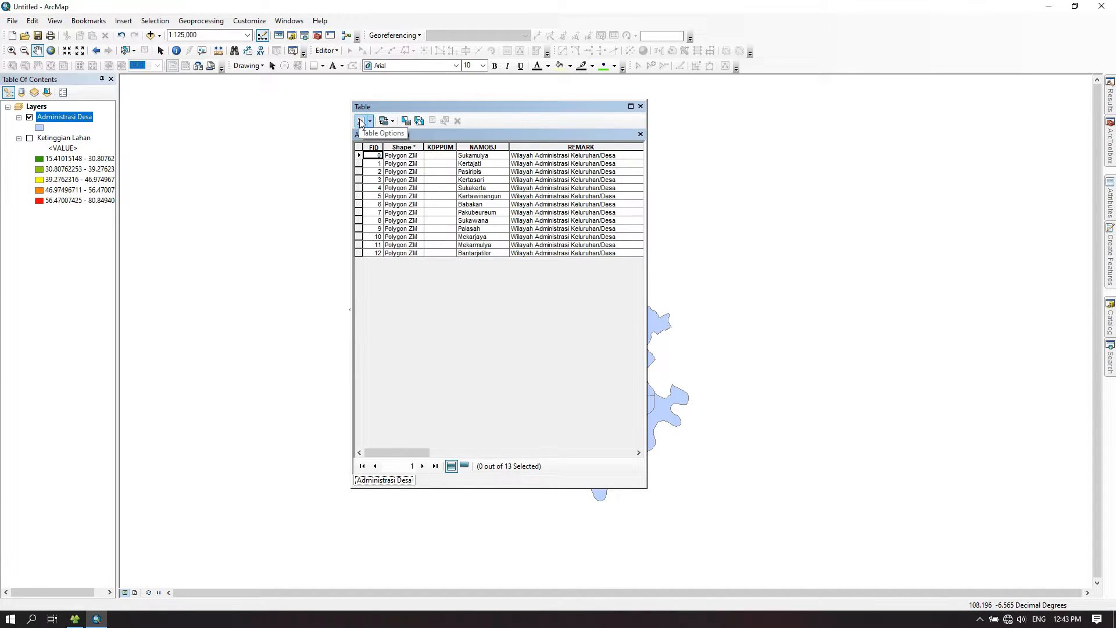
- Add a new field named Luas of type Double to the Administrasi Desa table
left_click(360, 122)
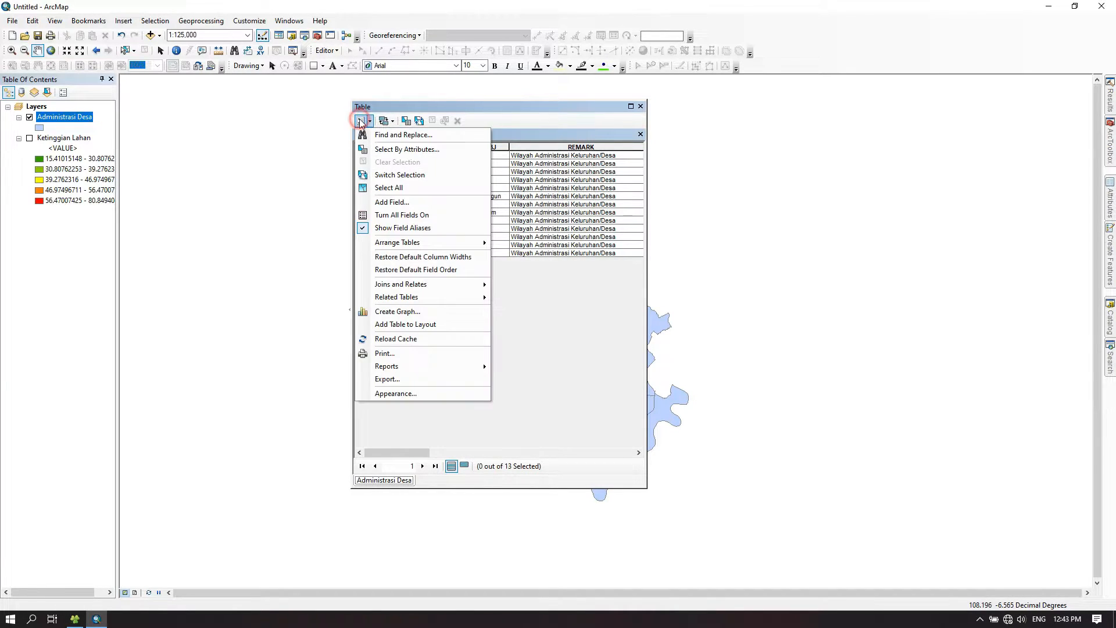
left_click(411, 204)
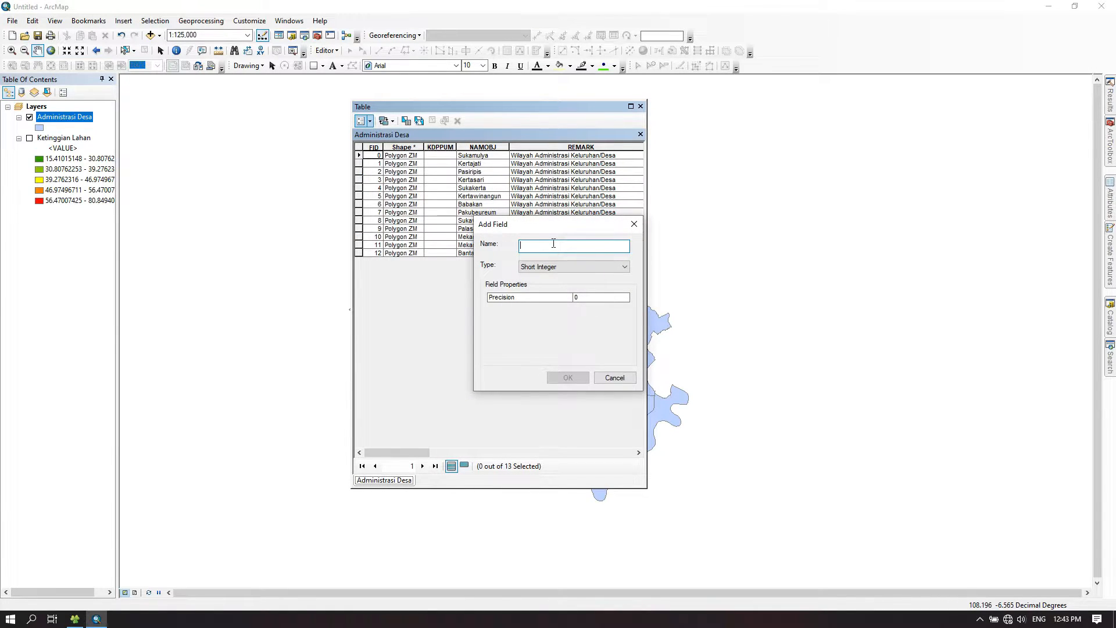
type("L")
left_click(563, 268)
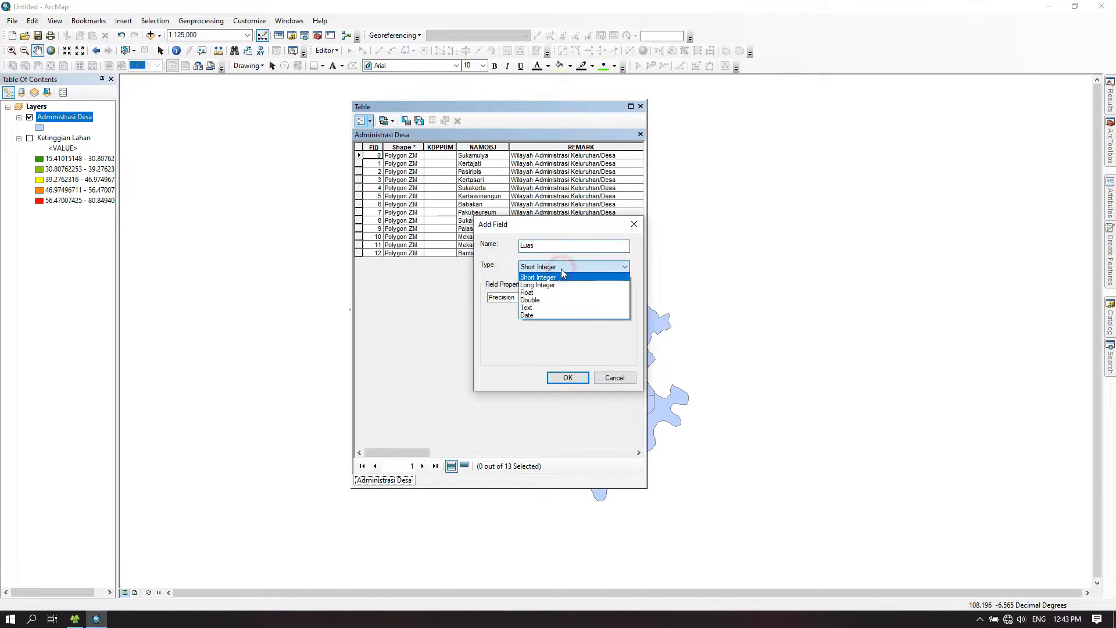
left_click(557, 301)
left_click(567, 377)
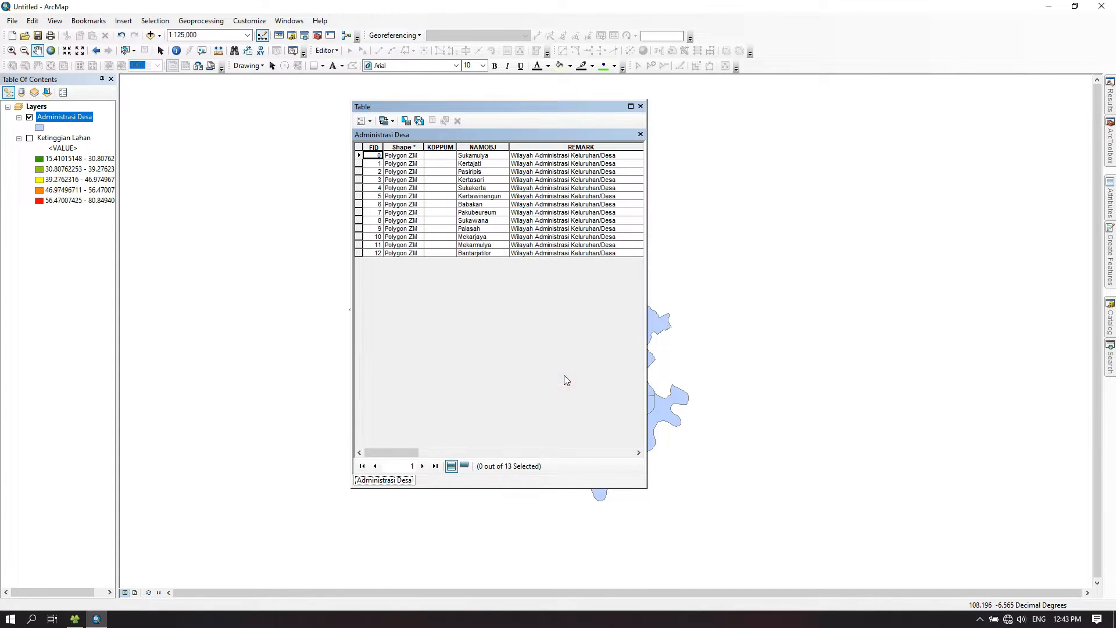
- Check which properties Calculate Geometry offers for the Luas field, leaving the dialog without calculating
left_click_drag(399, 452, 660, 447)
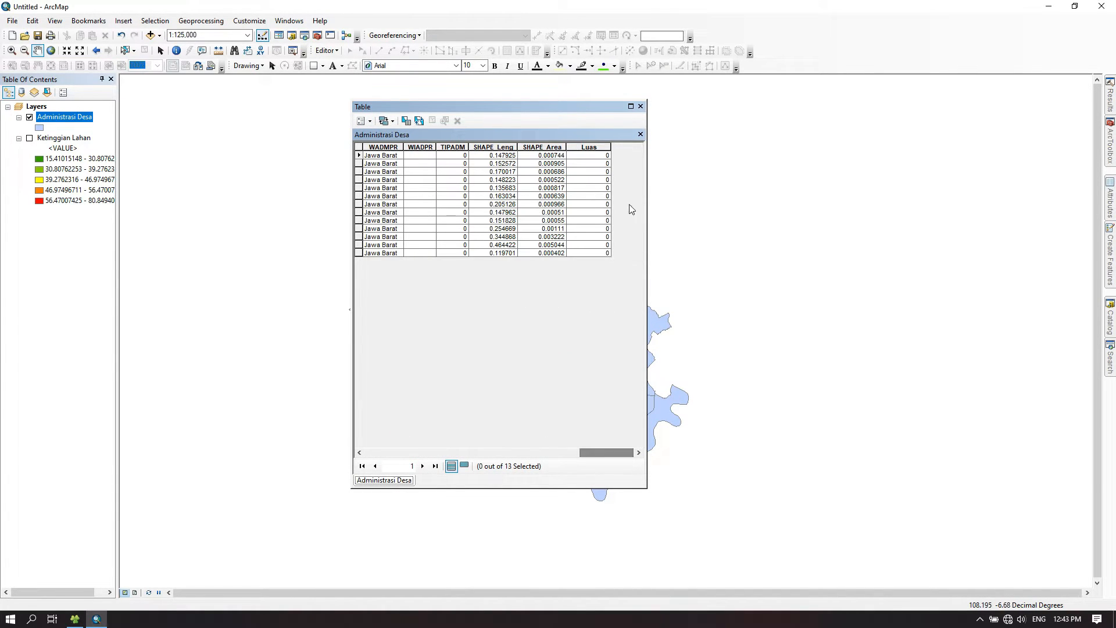
right_click(595, 146)
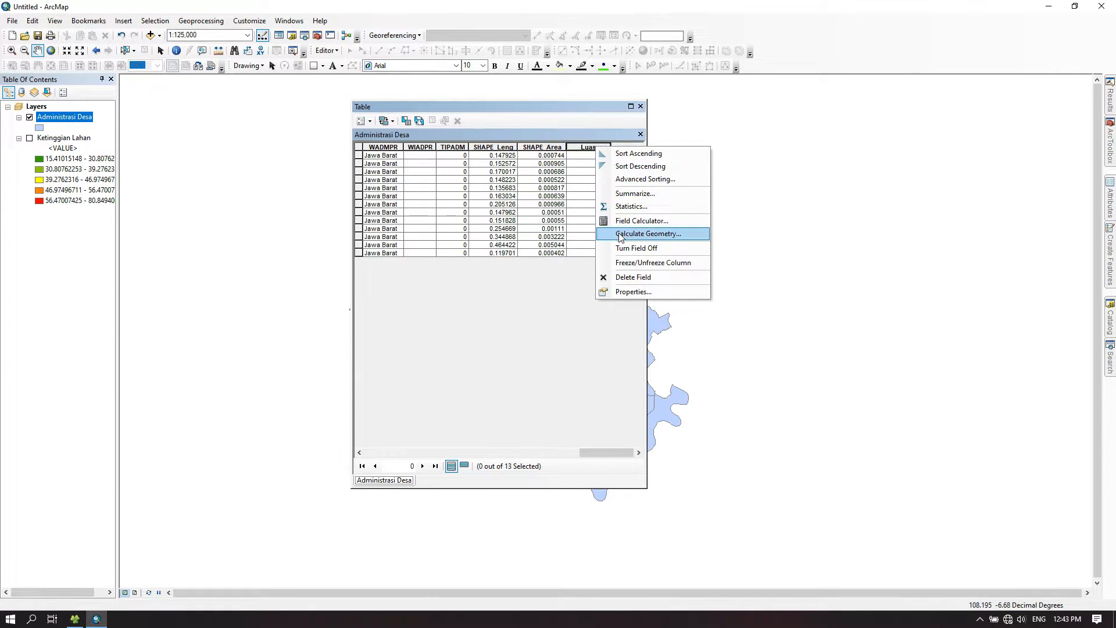
left_click(620, 234)
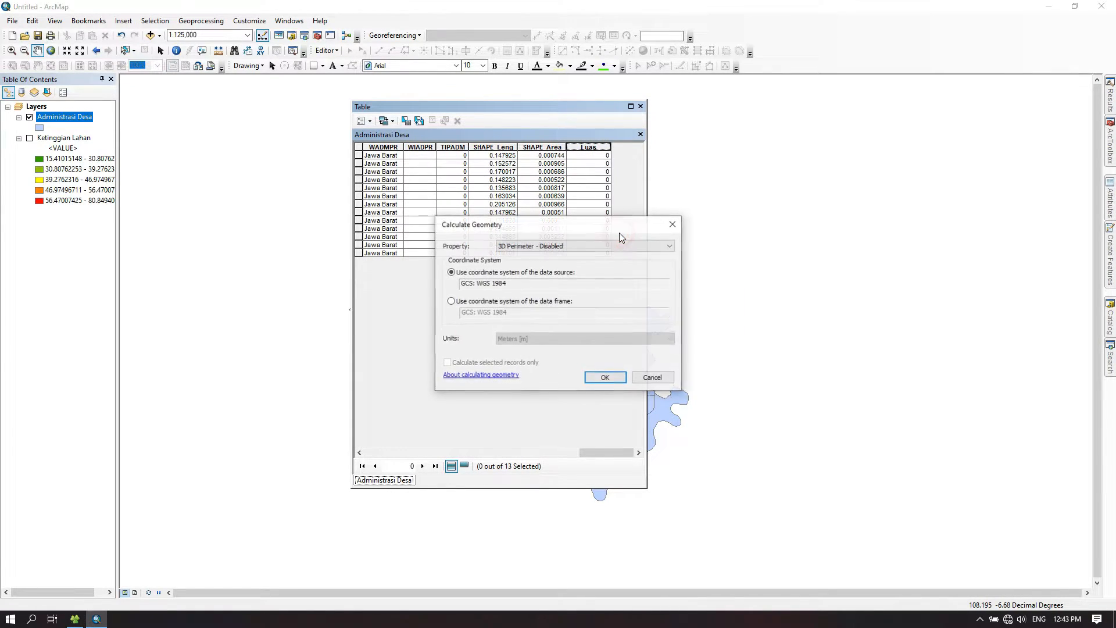
left_click(578, 246)
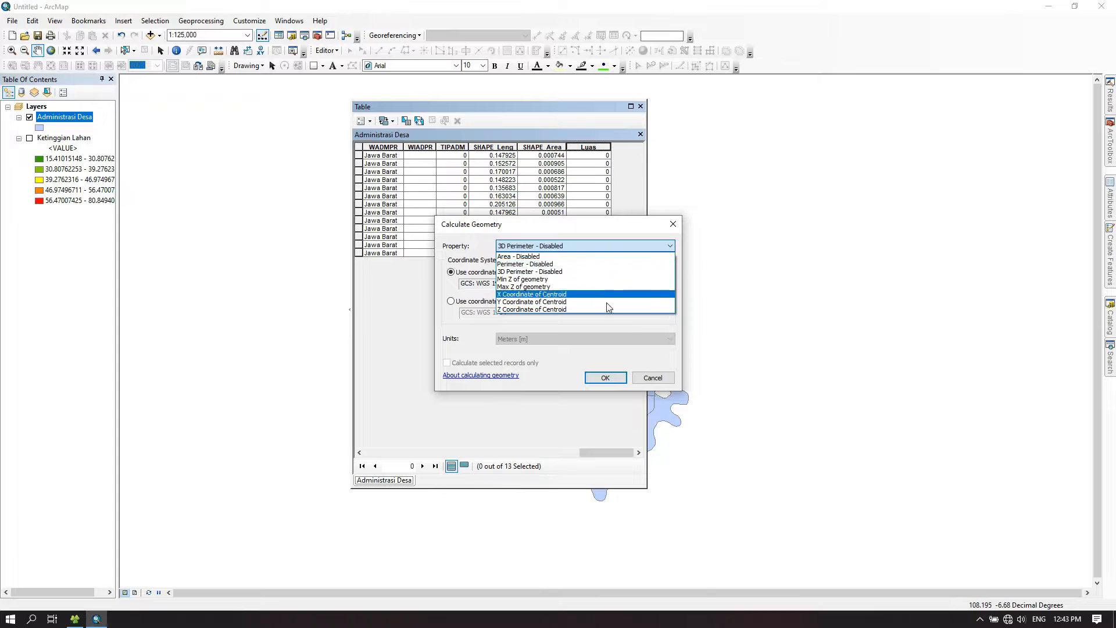
left_click(537, 222)
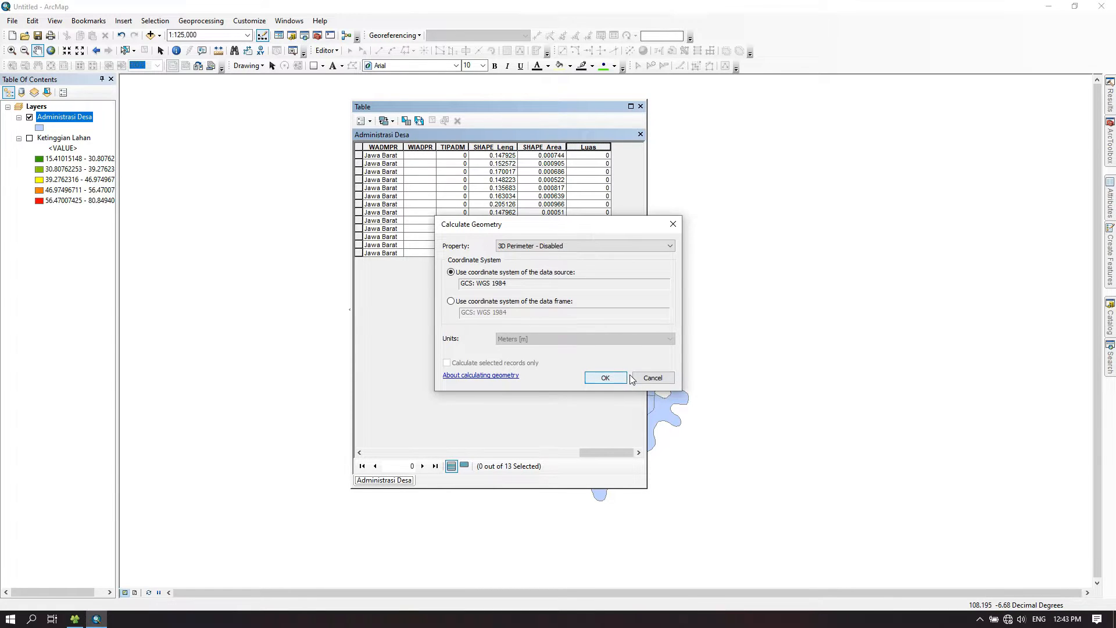
left_click(647, 378)
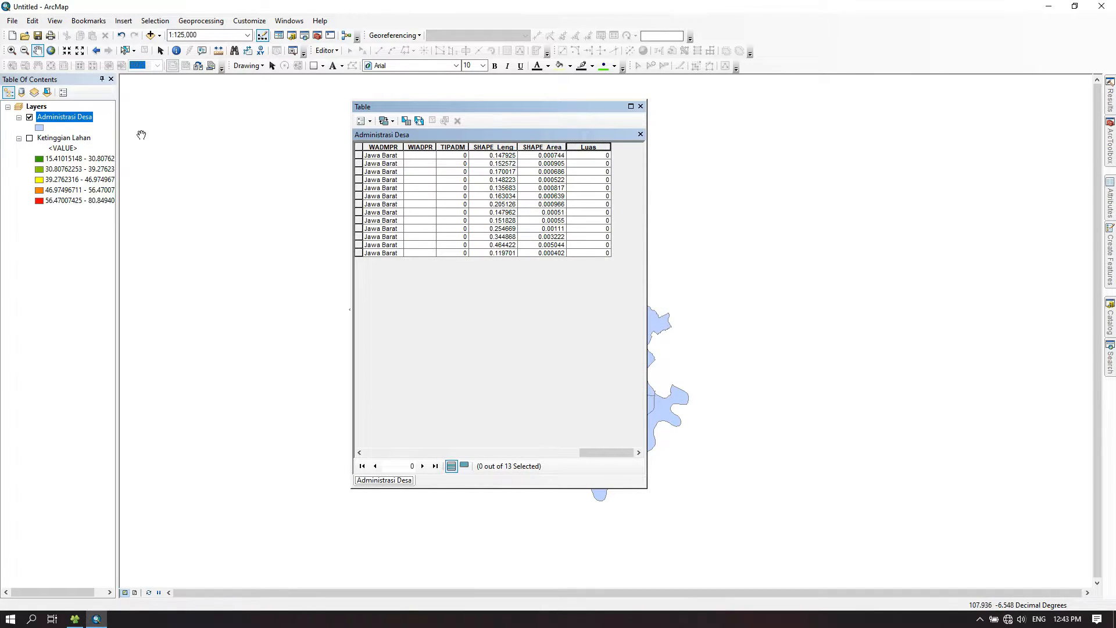
left_click(445, 324)
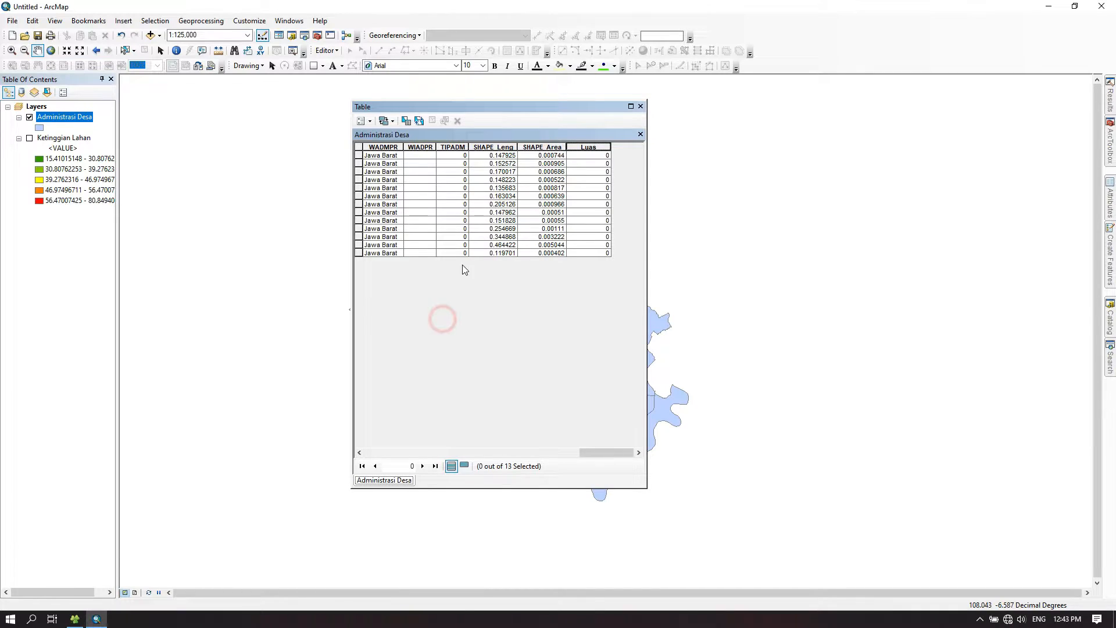
- Set the coordinate system of the Layers data frame to WGS 1984 UTM Zone 49S
right_click(46, 108)
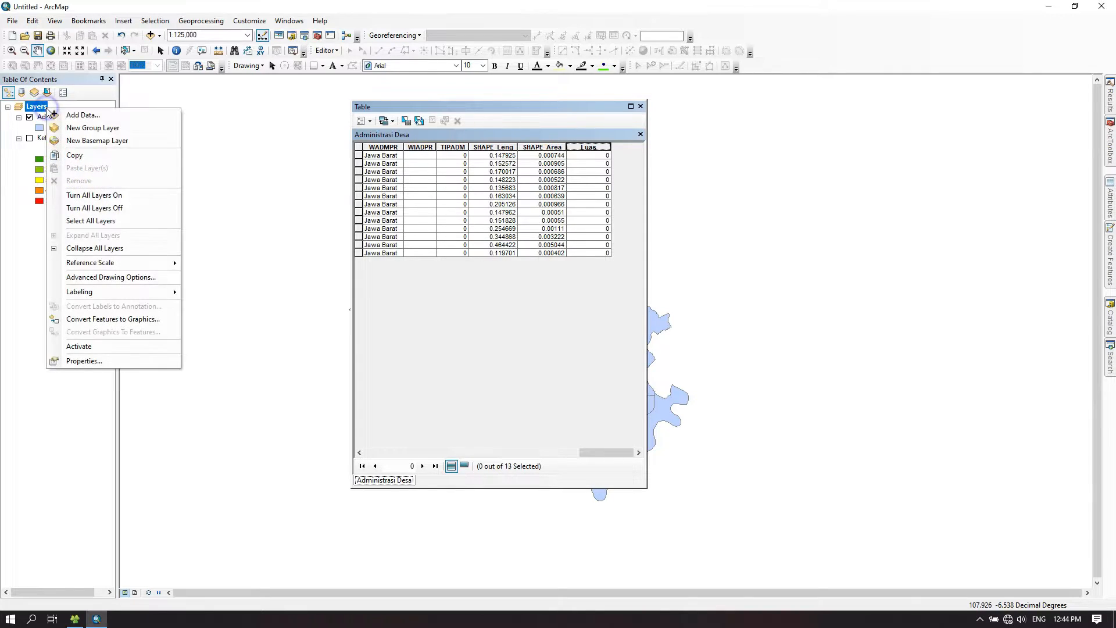
left_click(92, 361)
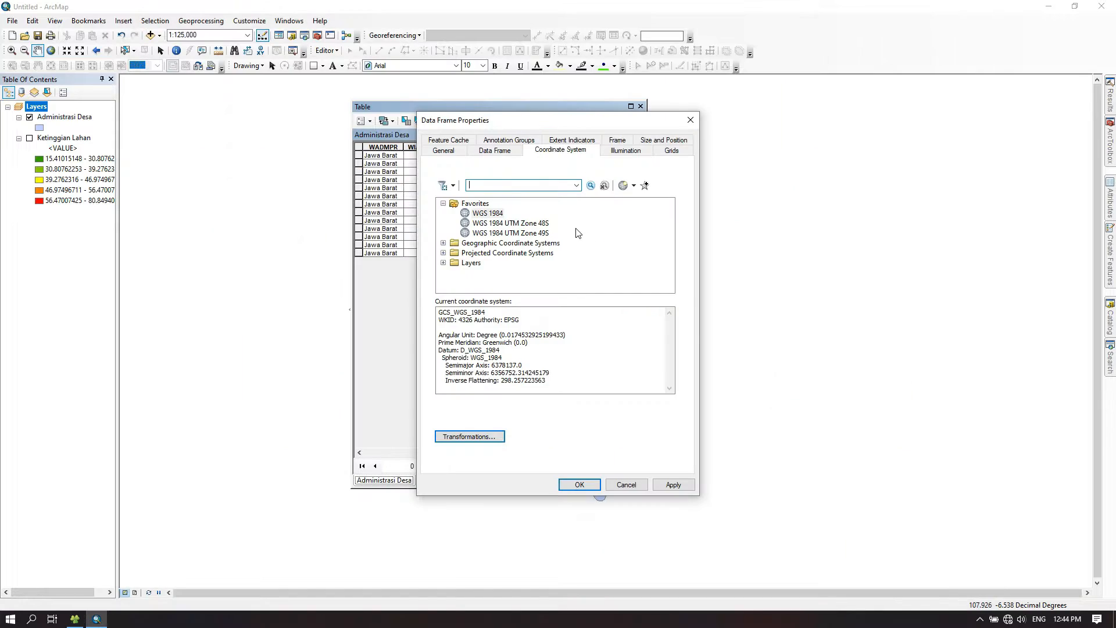
left_click(543, 234)
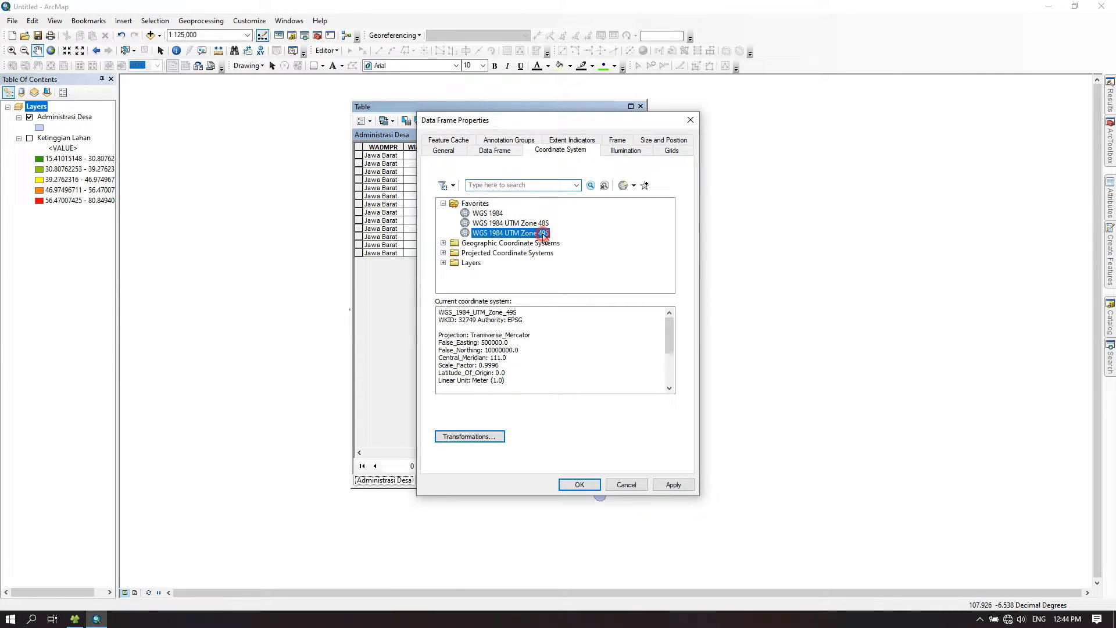
left_click(581, 485)
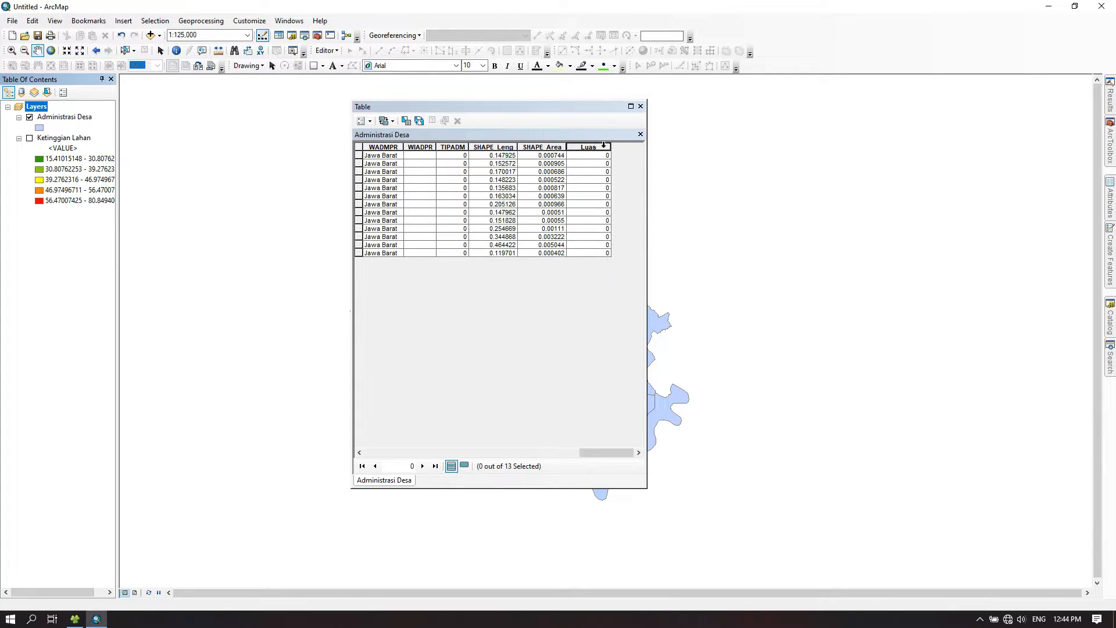
- Calculate the Luas field's geometry as Area in Hectares [ha], using the data frame's coordinate system
left_click(600, 146)
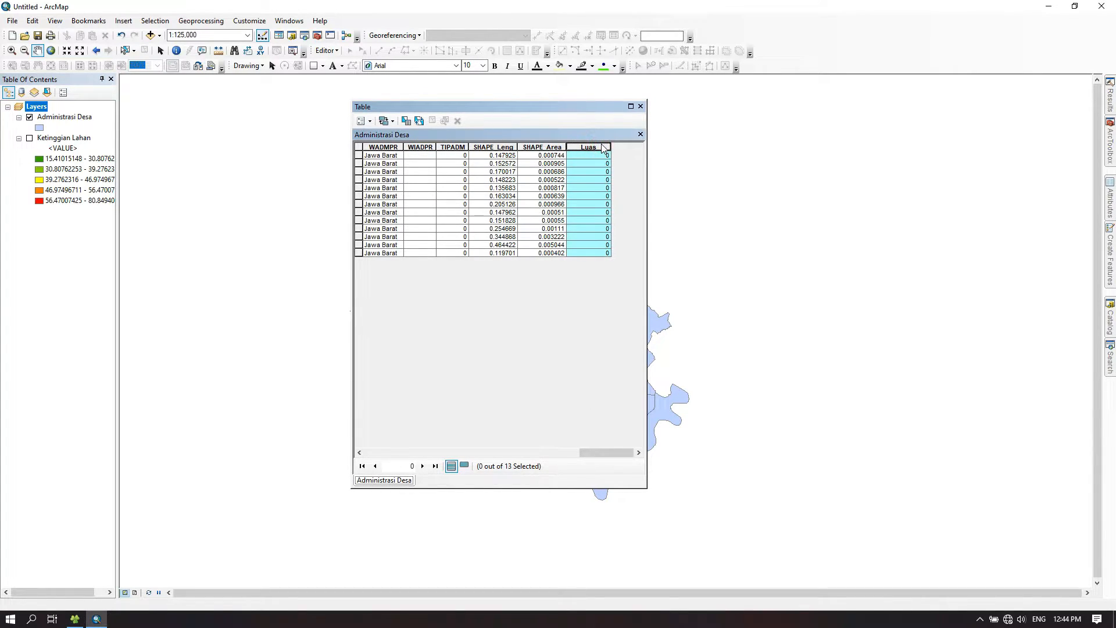
right_click(601, 149)
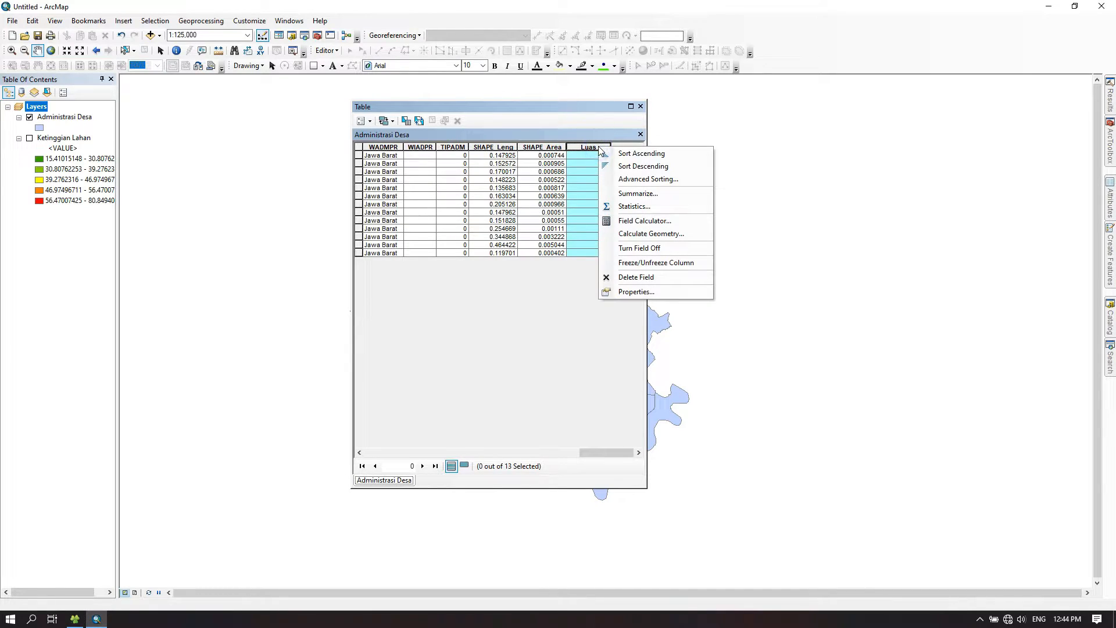
left_click(633, 234)
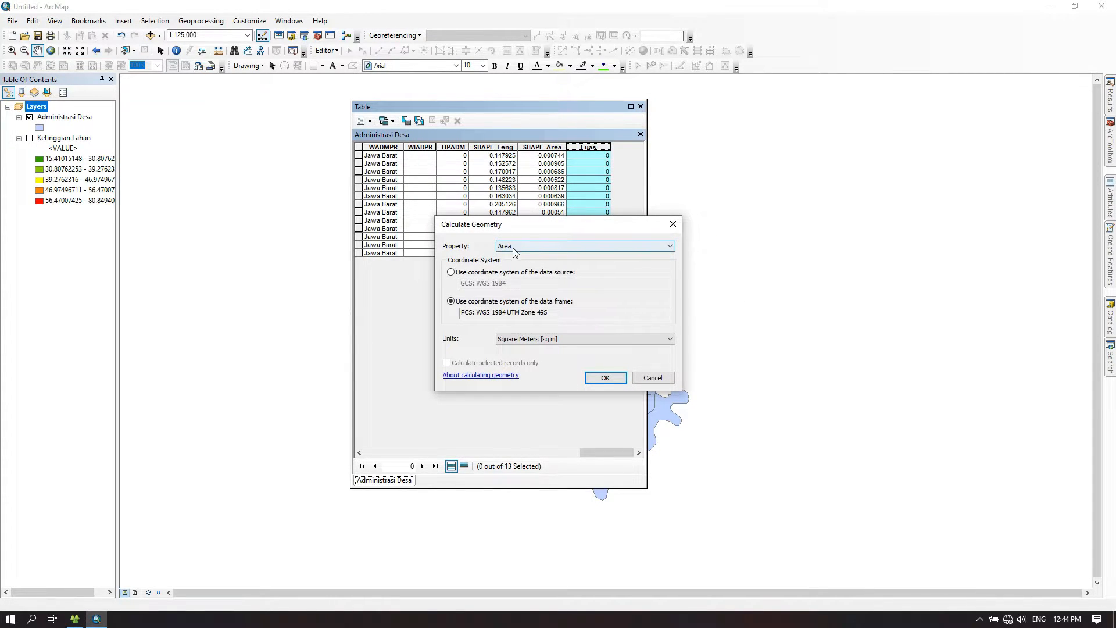
left_click(536, 340)
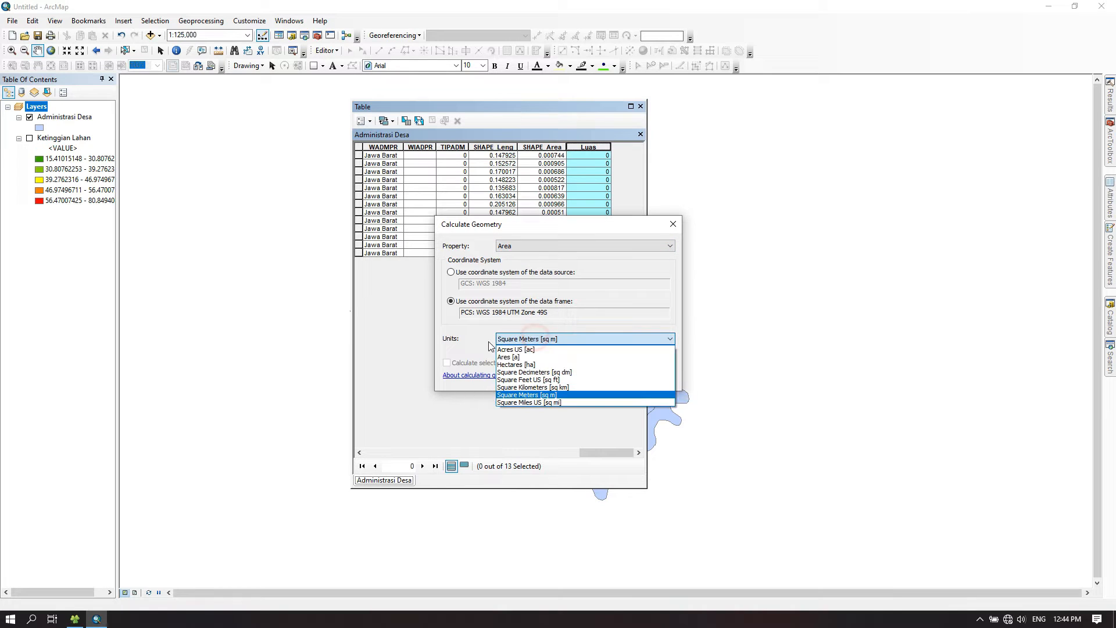
left_click(529, 365)
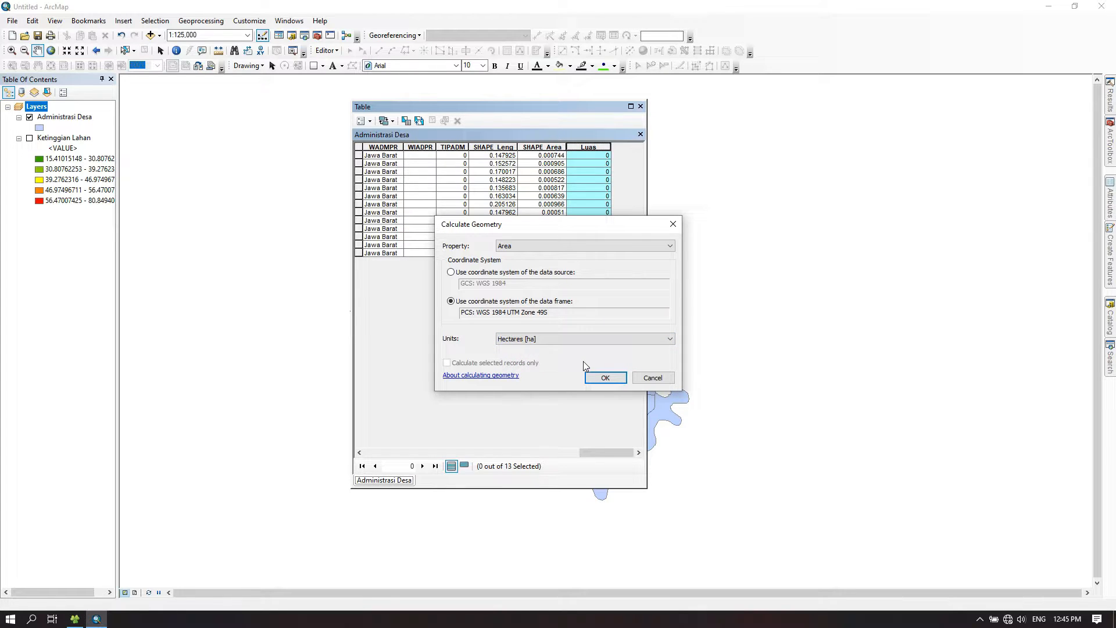
left_click(605, 377)
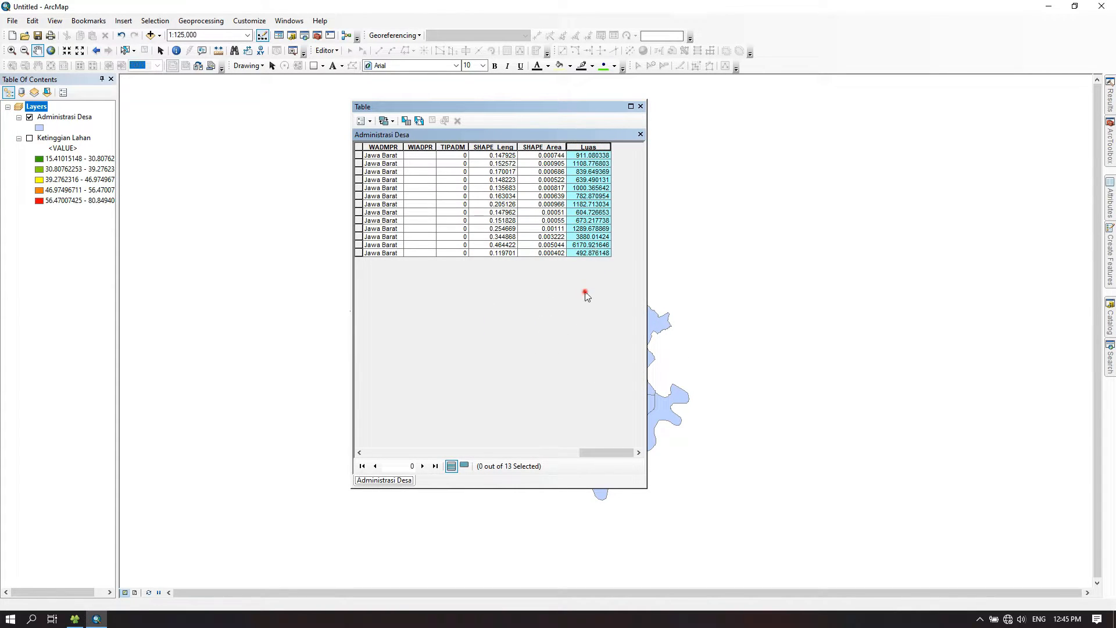
- Set the Layers data frame's coordinate system back to WGS 1984 and close the Administrasi Desa attribute table
right_click(36, 109)
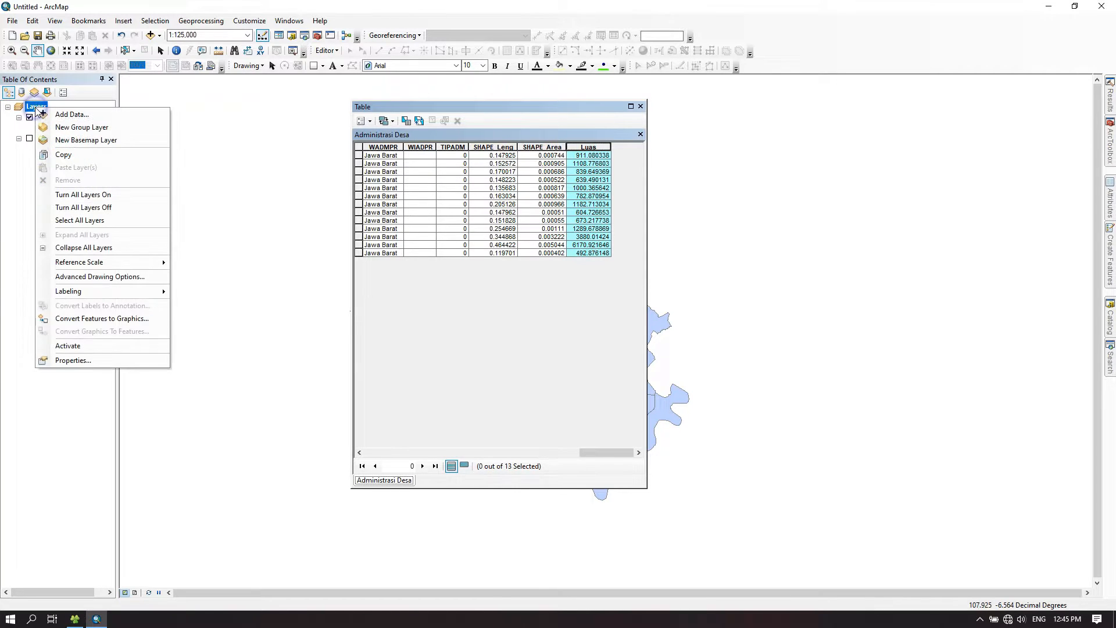
left_click(69, 361)
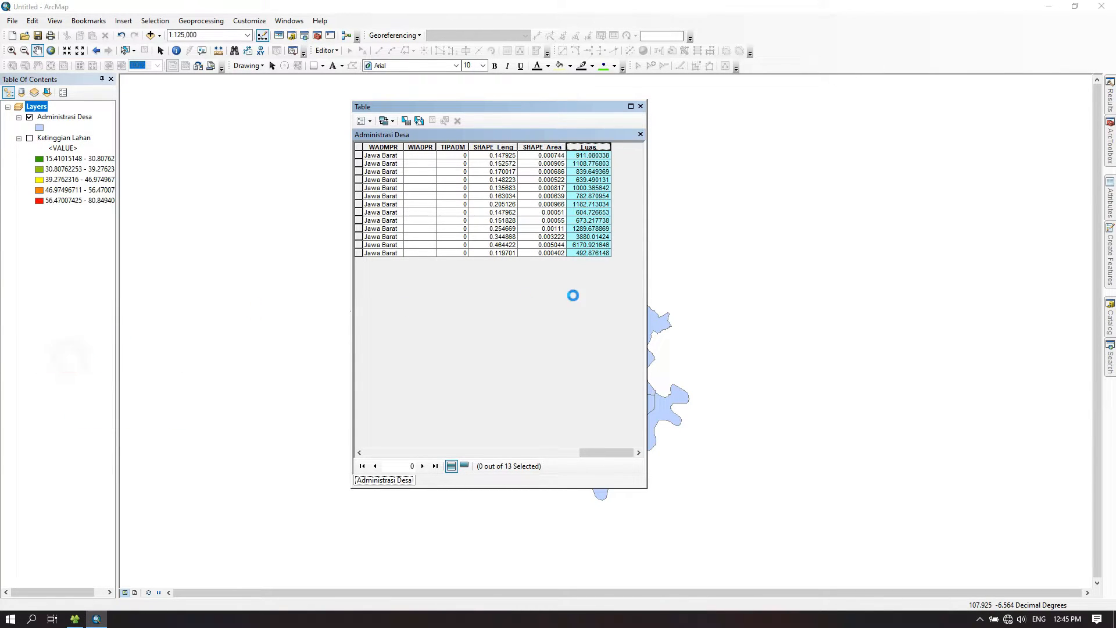
left_click(493, 212)
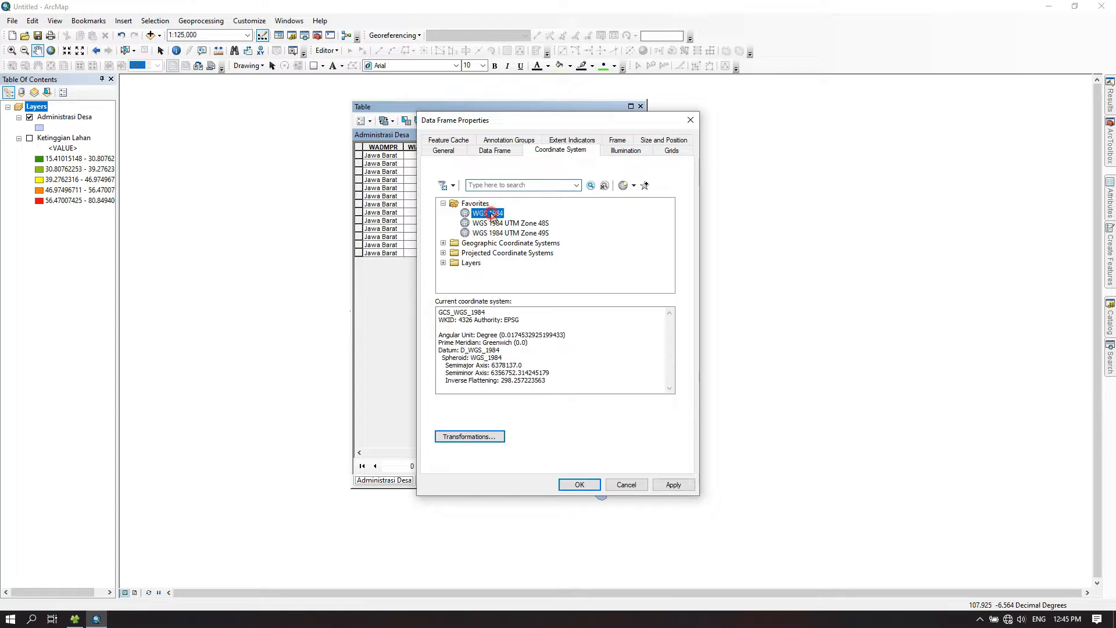
left_click(580, 485)
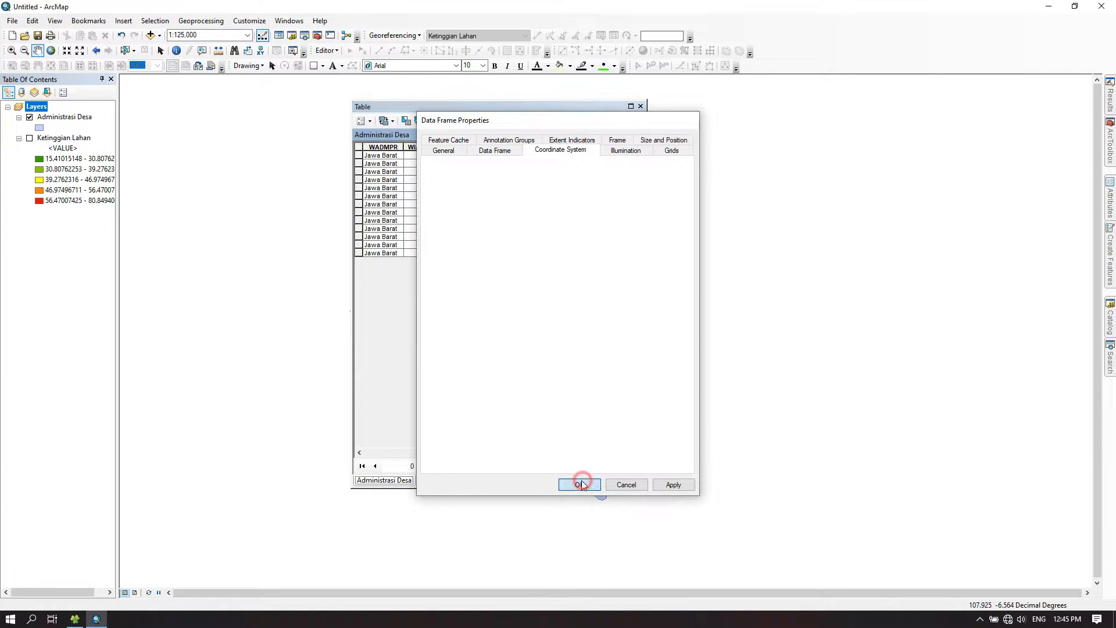
left_click(622, 194)
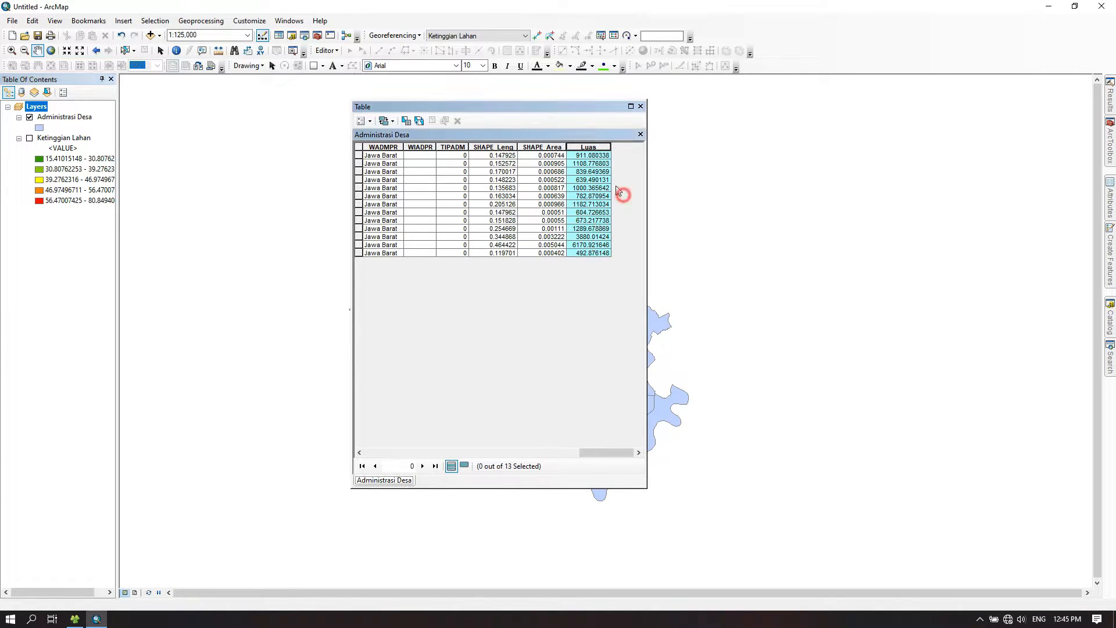
left_click(642, 107)
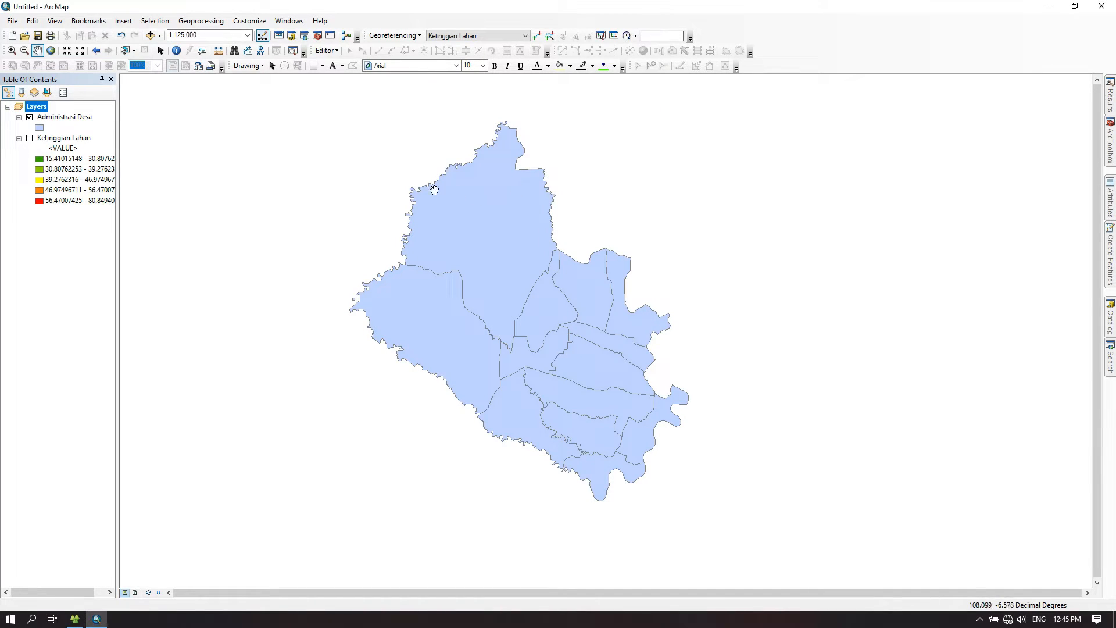
- Hide the Administrasi Desa layer, show the Ketinggian Lahan raster, and check whether its attribute table can be opened
left_click_drag(512, 230, 581, 220)
left_click(30, 117)
left_click(58, 138)
left_click(30, 138)
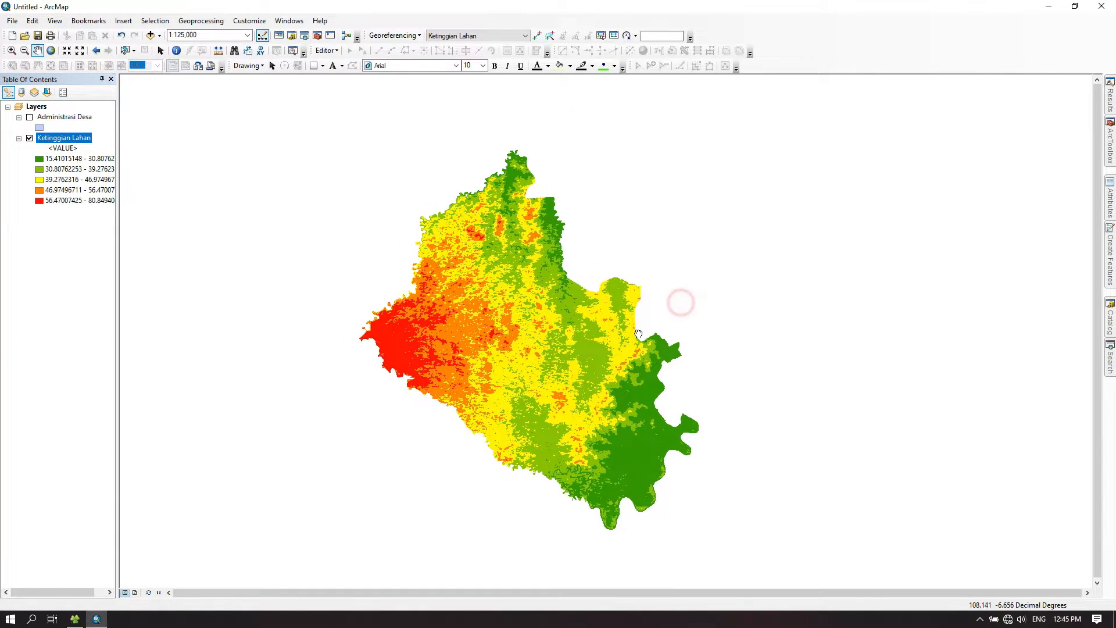
left_click_drag(681, 303, 647, 332)
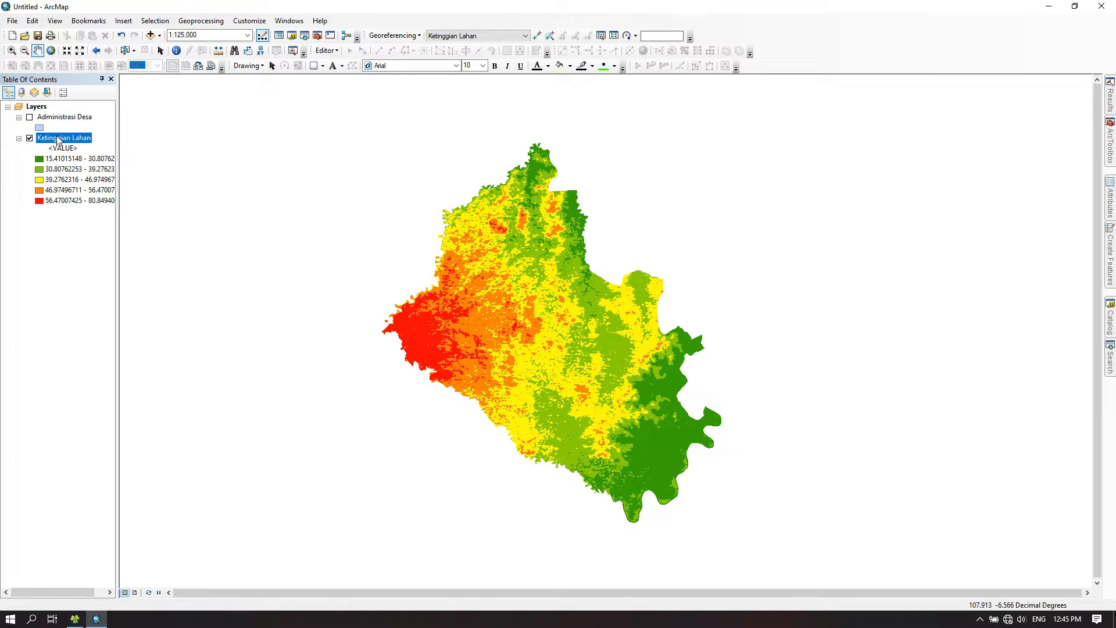
right_click(57, 138)
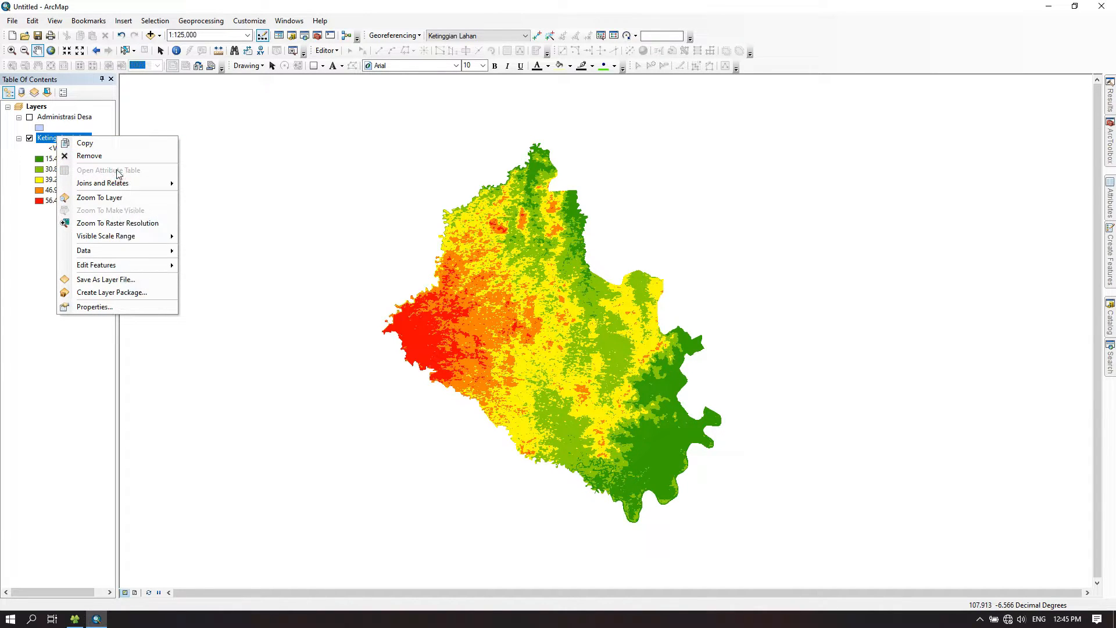
left_click_drag(557, 277, 539, 292)
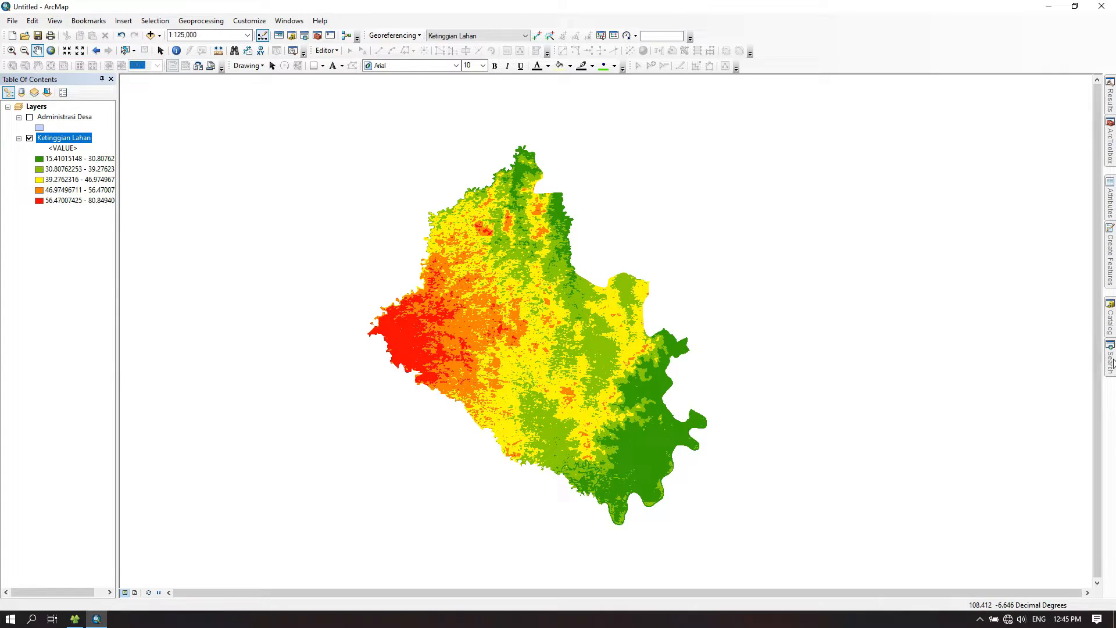
- Search the tools for "reclass" and open Reclassify (Spatial Analyst), moving its dialog clear of the raster
left_click(1112, 363)
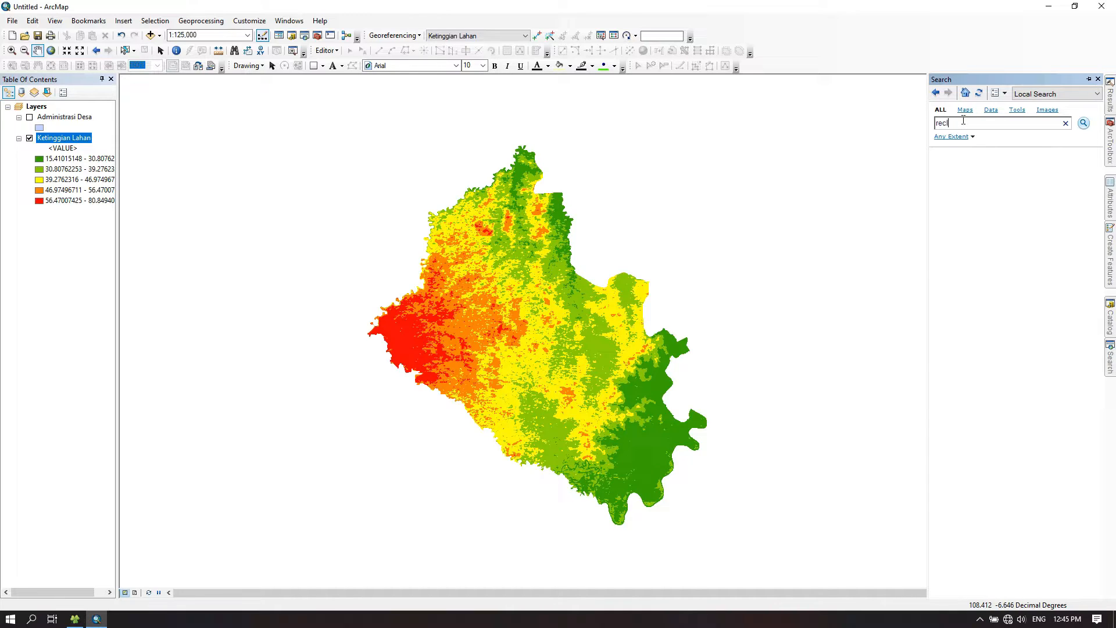
type("reclass")
key("Return")
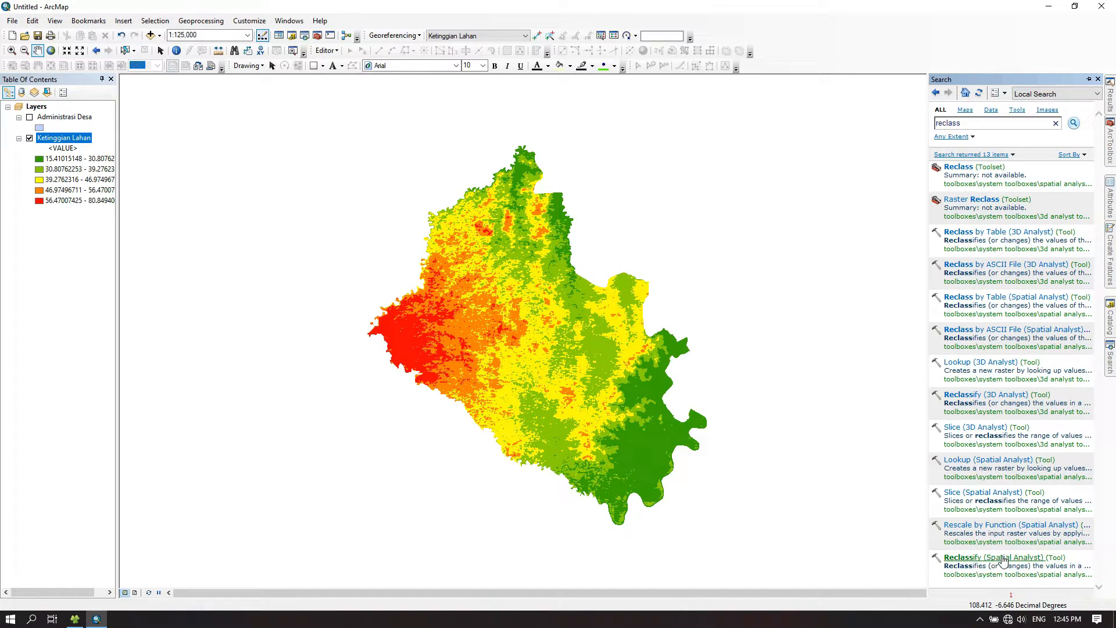
left_click(1011, 557)
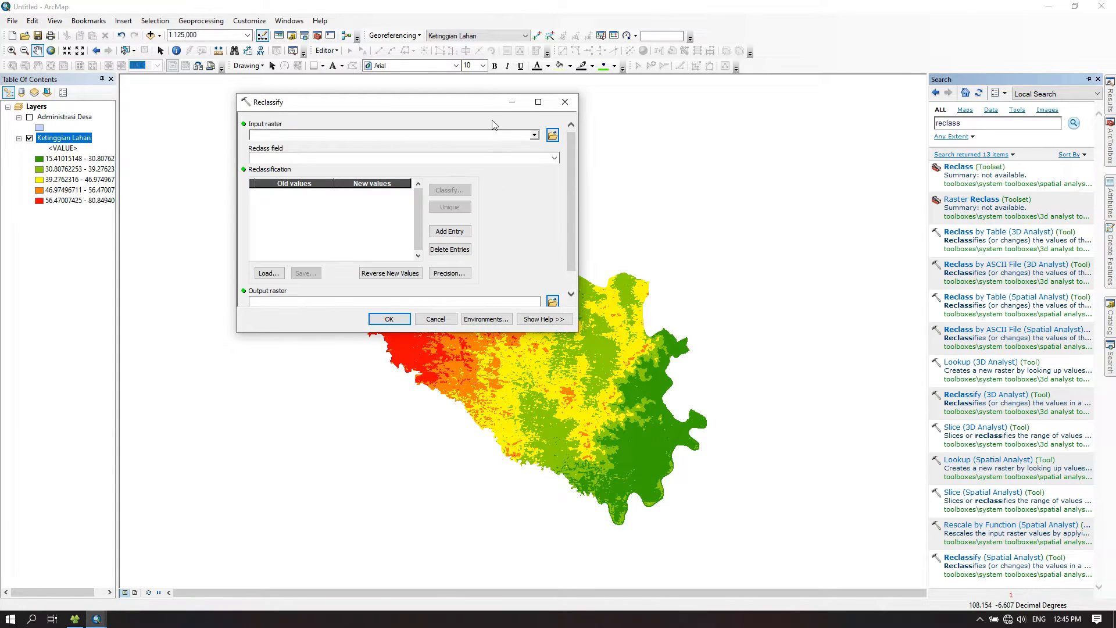
left_click_drag(481, 108, 856, 109)
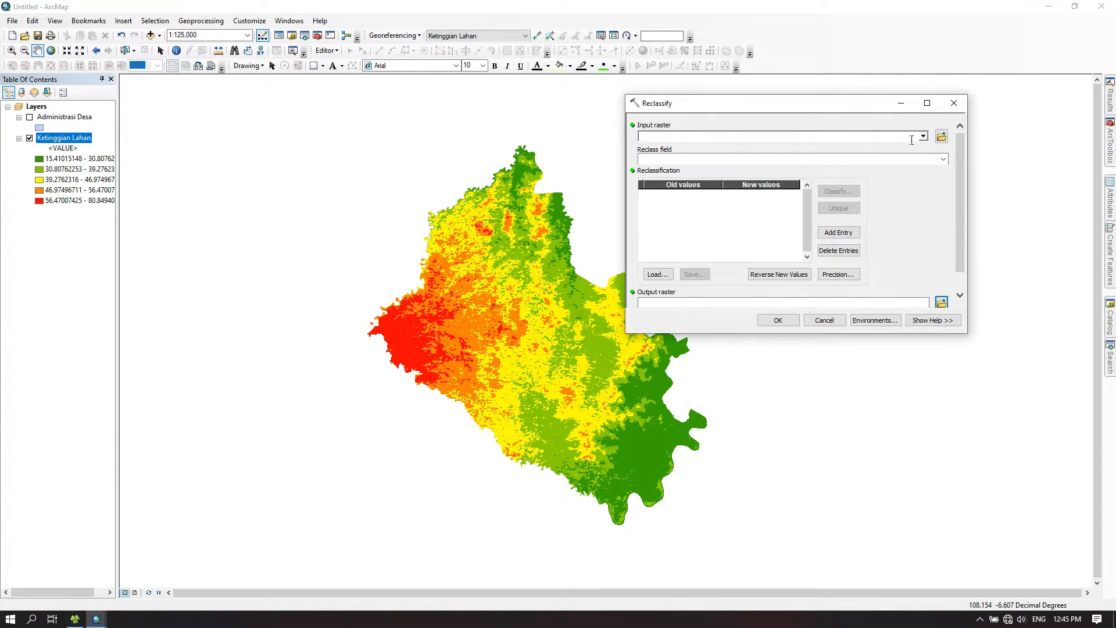
- Reclassify the Ketinggian Lahan raster on VALUE into new values 1 to 5, reviewing the classification settings without changing them
left_click(924, 137)
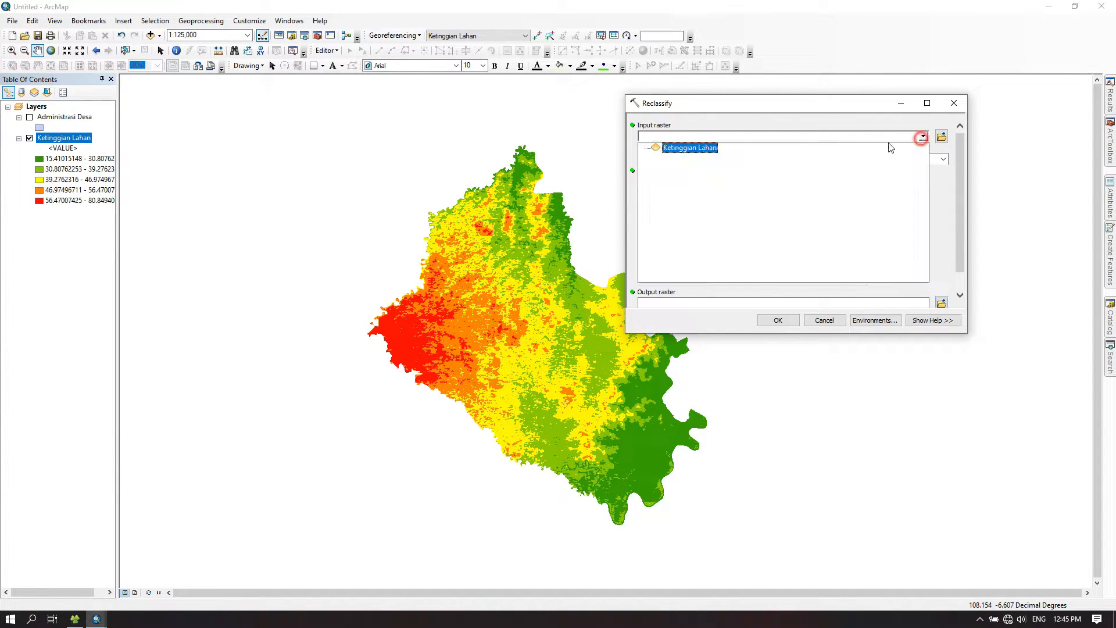
left_click(679, 150)
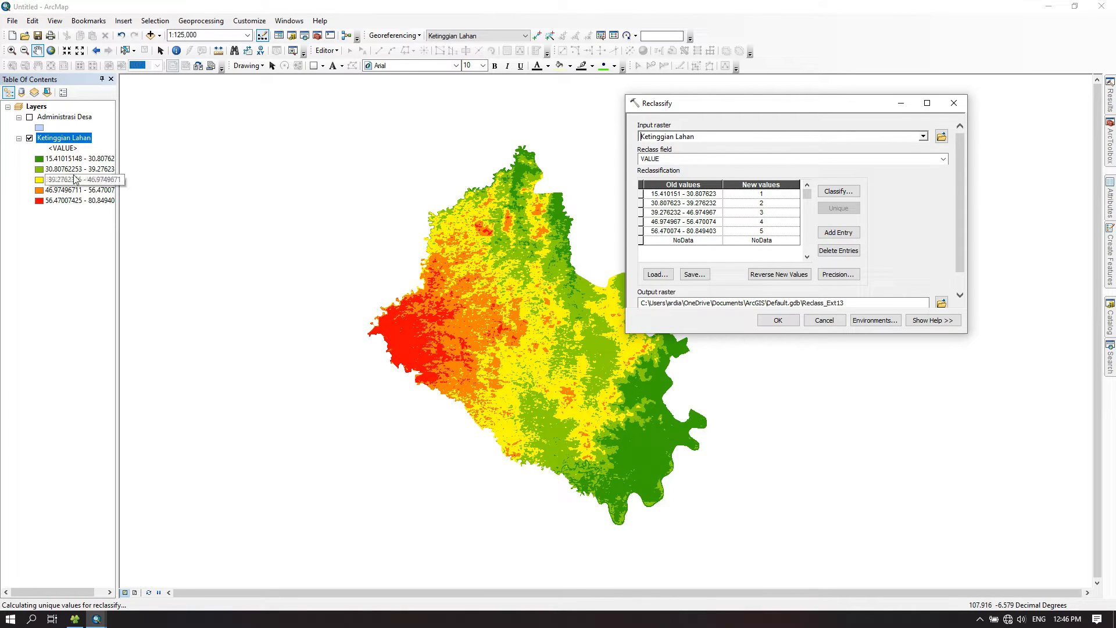
left_click(840, 191)
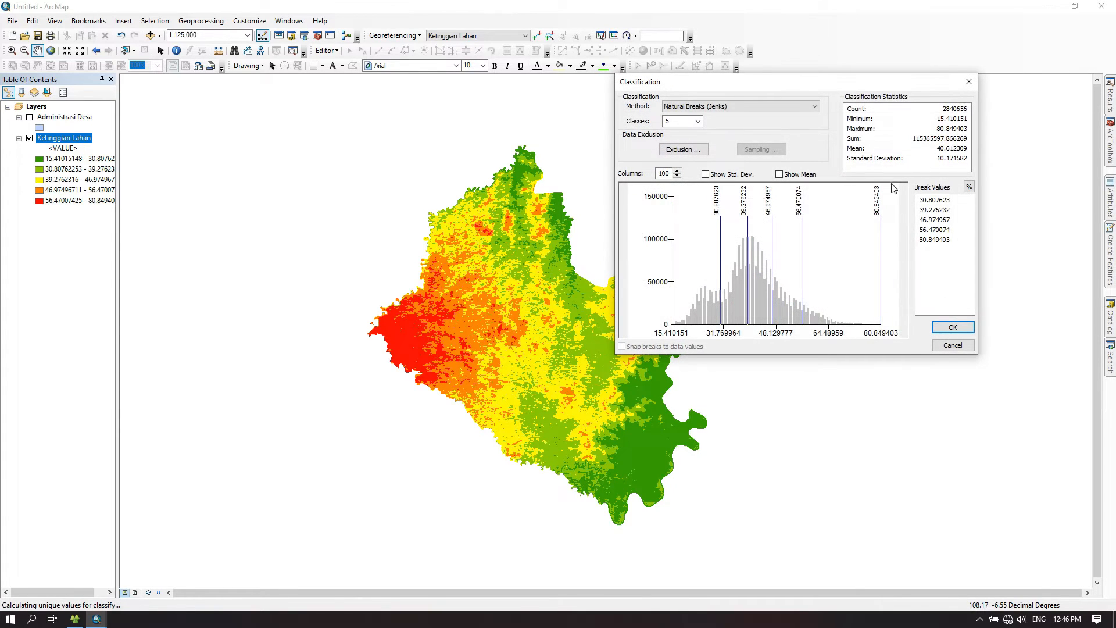
left_click(974, 86)
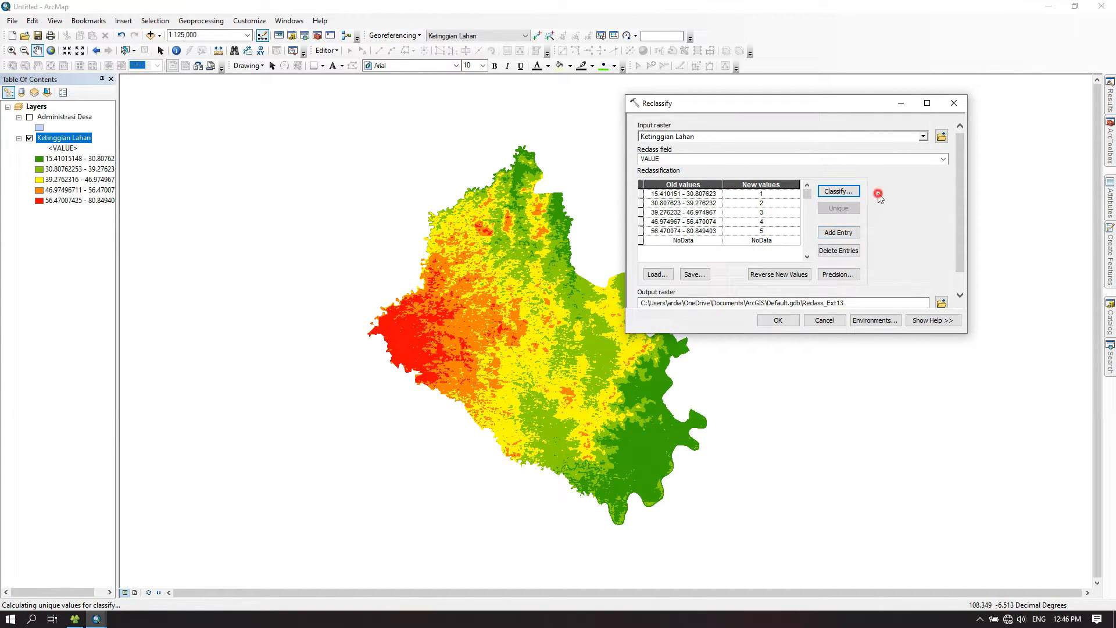
left_click(778, 321)
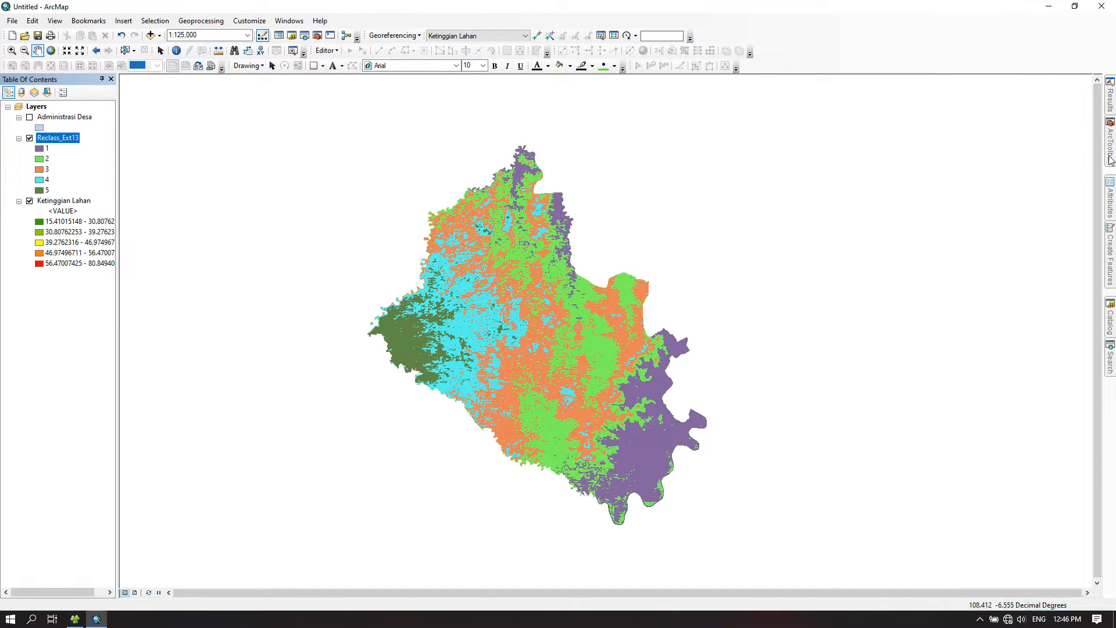
- Convert the Reclass_Ext13 raster to polygons with the Raster to Polygon tool, using the Value field and simplified polygons
left_click(1112, 145)
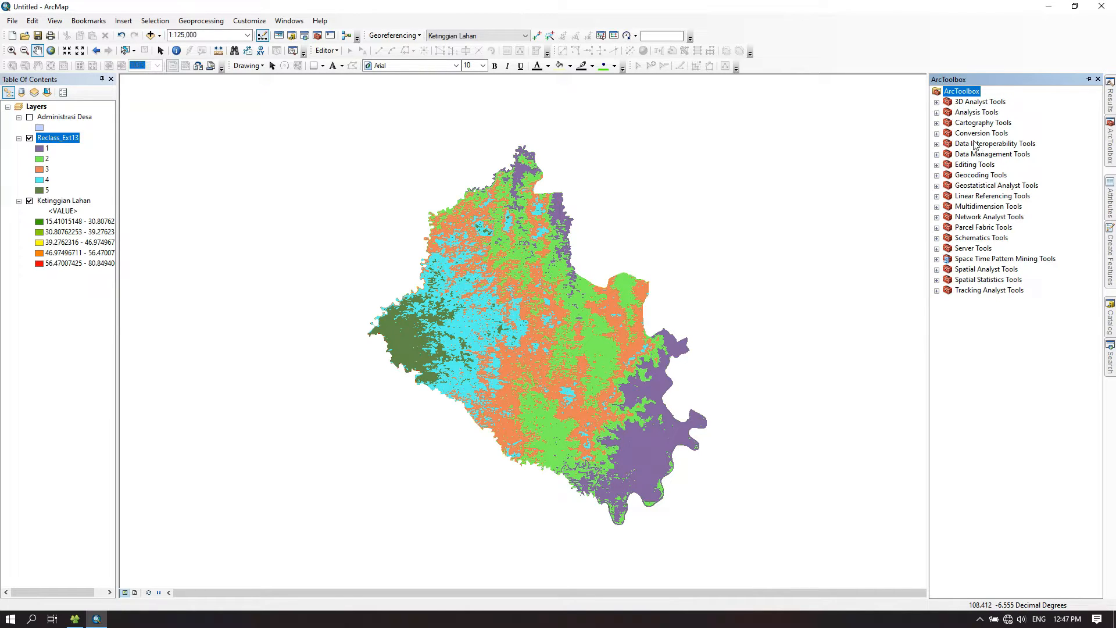
left_click(936, 134)
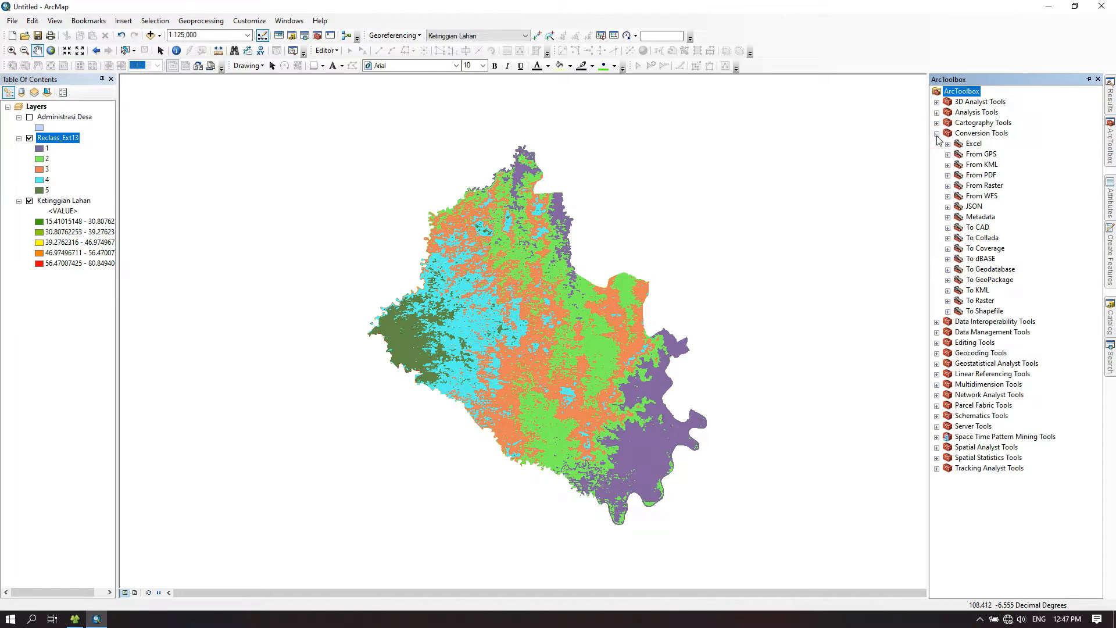
left_click(948, 186)
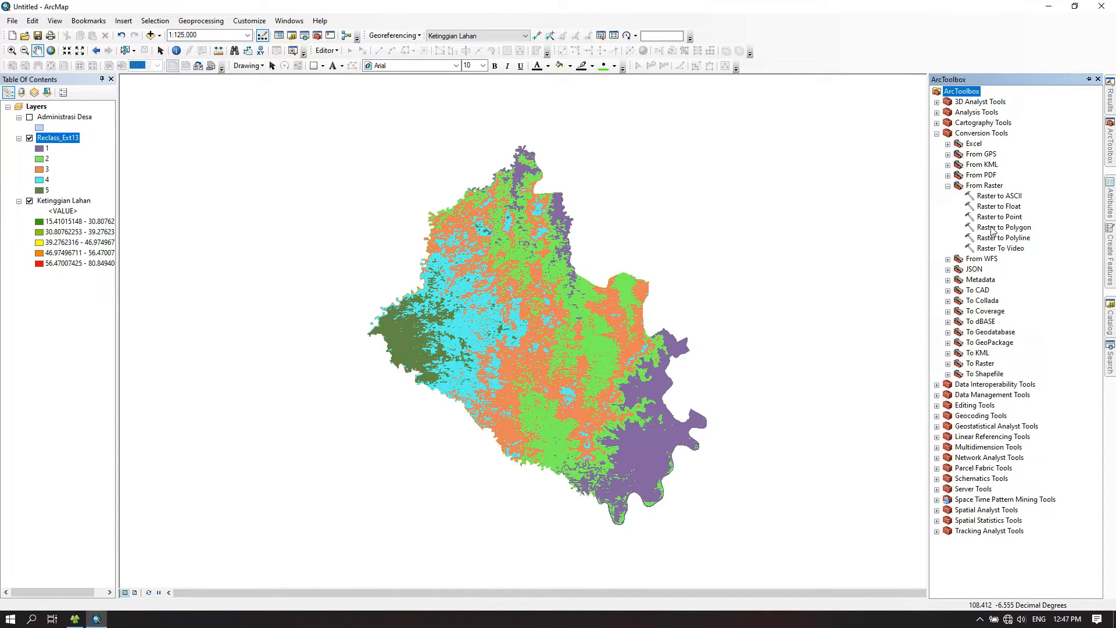
double_click(1028, 228)
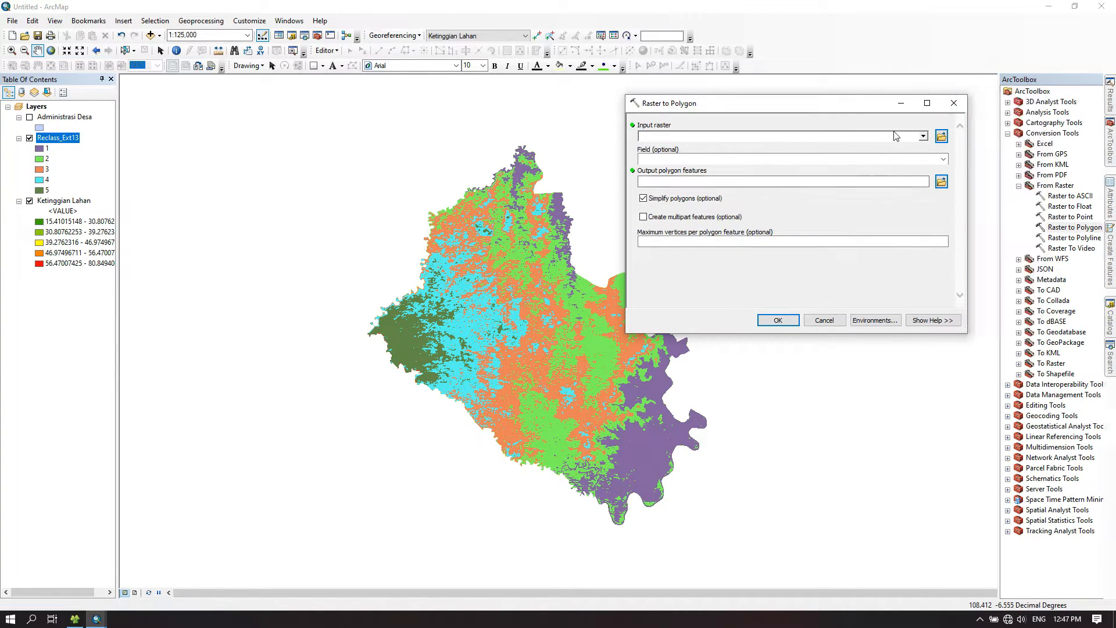
left_click(923, 136)
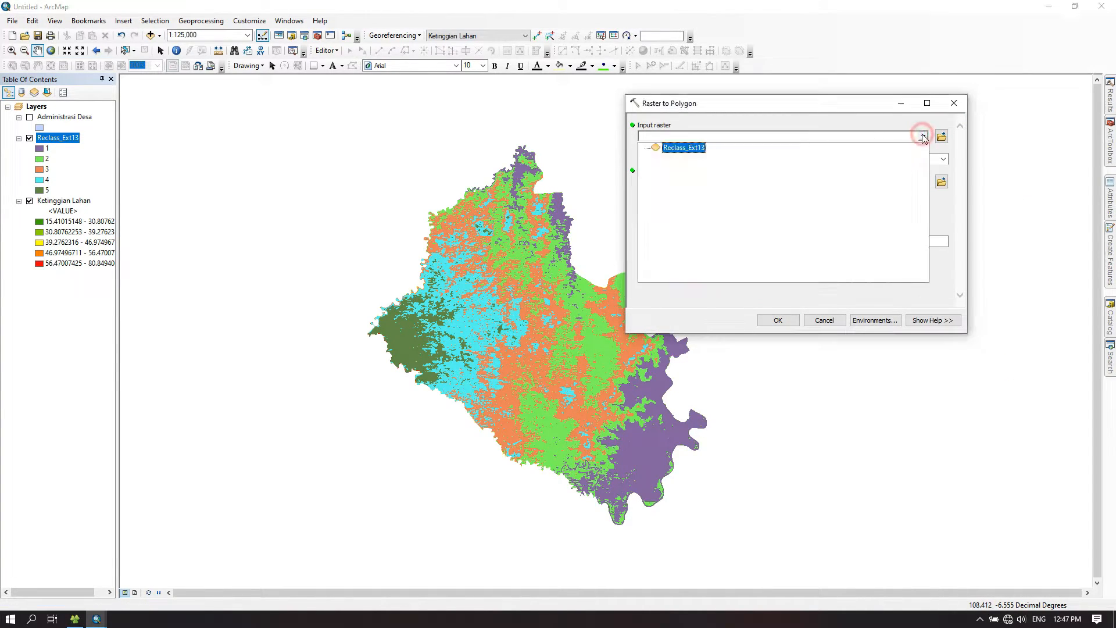
left_click(683, 148)
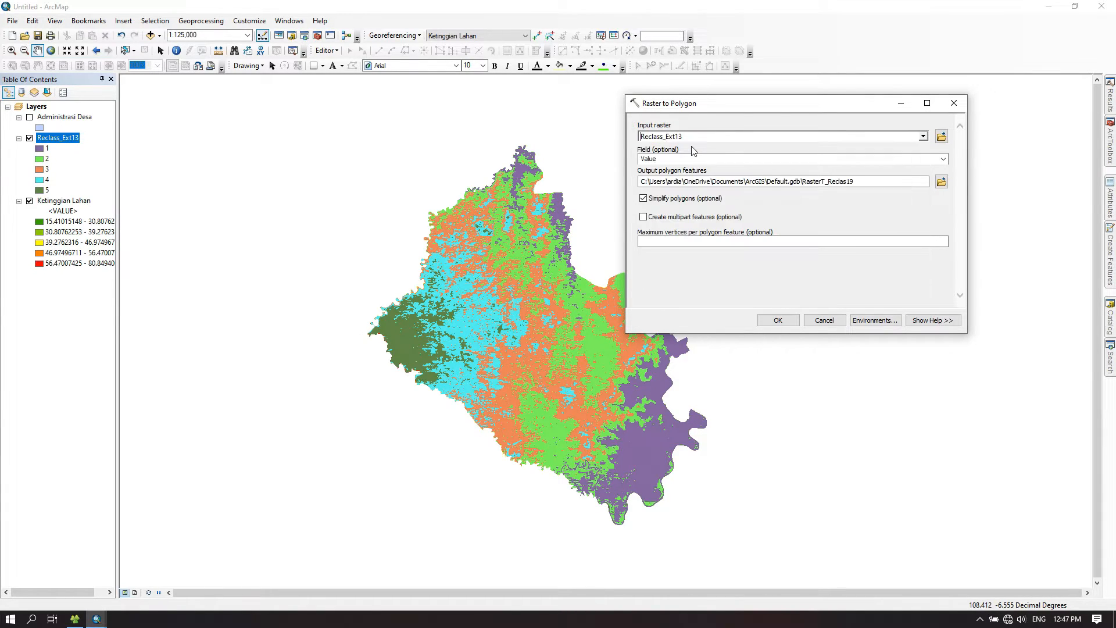
left_click(779, 321)
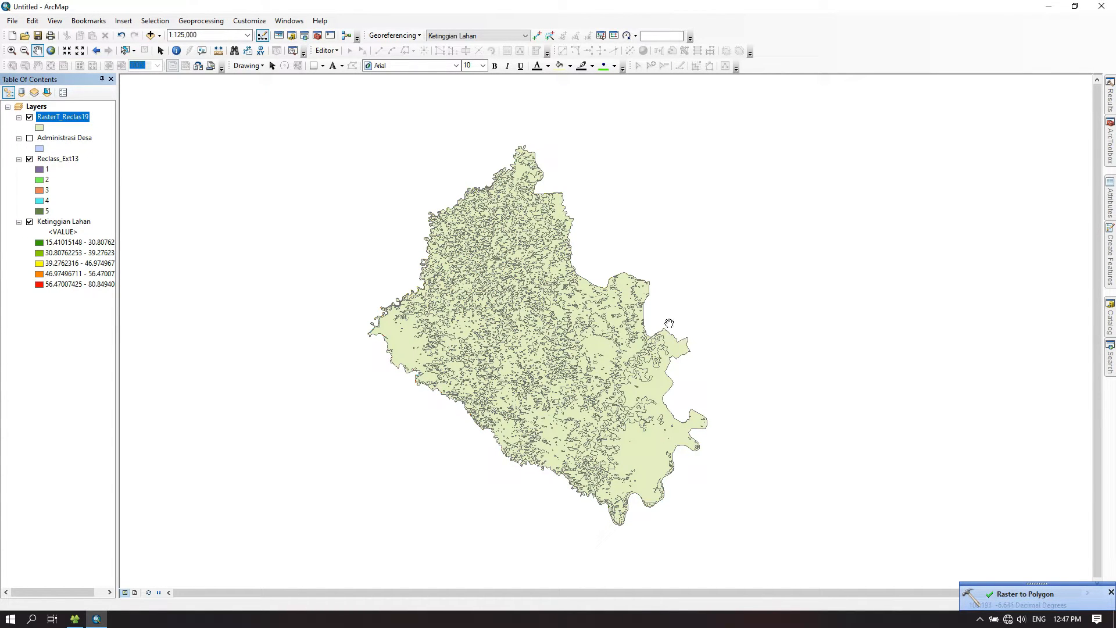
- Hide the Ketinggian Lahan and Reclass_Ext13 raster layers so only the converted polygons are displayed
scroll(573, 311, "up", 2)
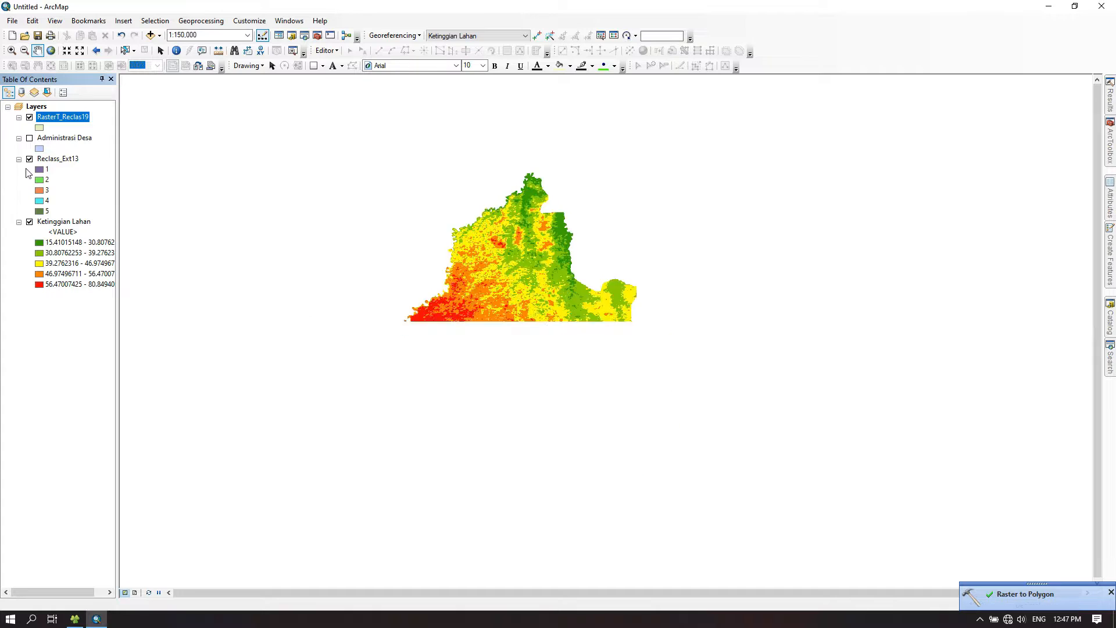
left_click(29, 222)
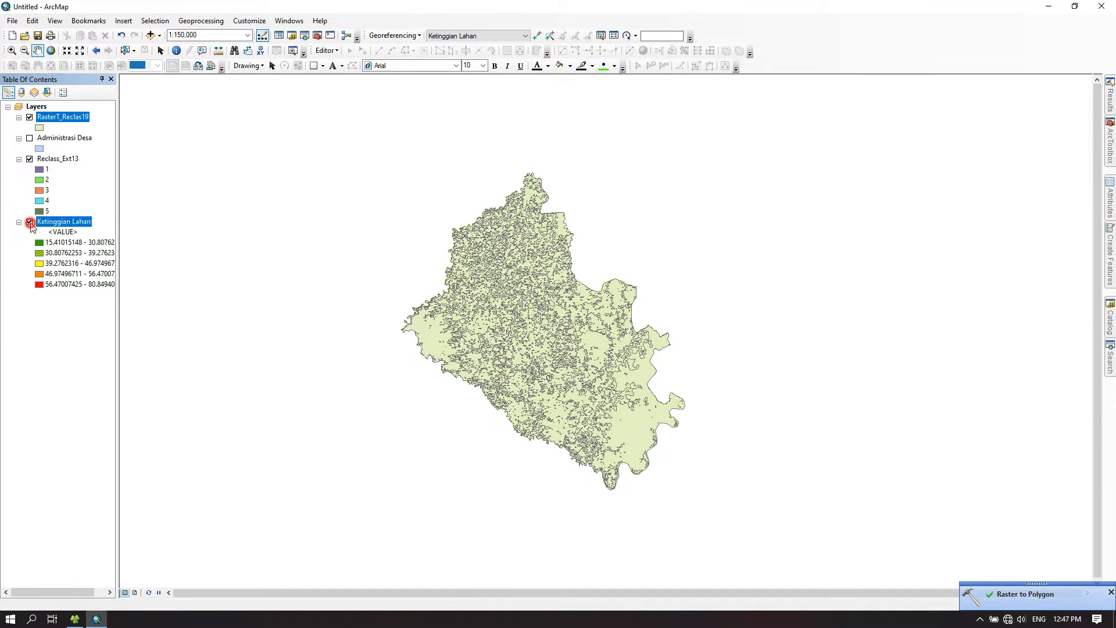
left_click(30, 159)
scroll(505, 291, "down", 2)
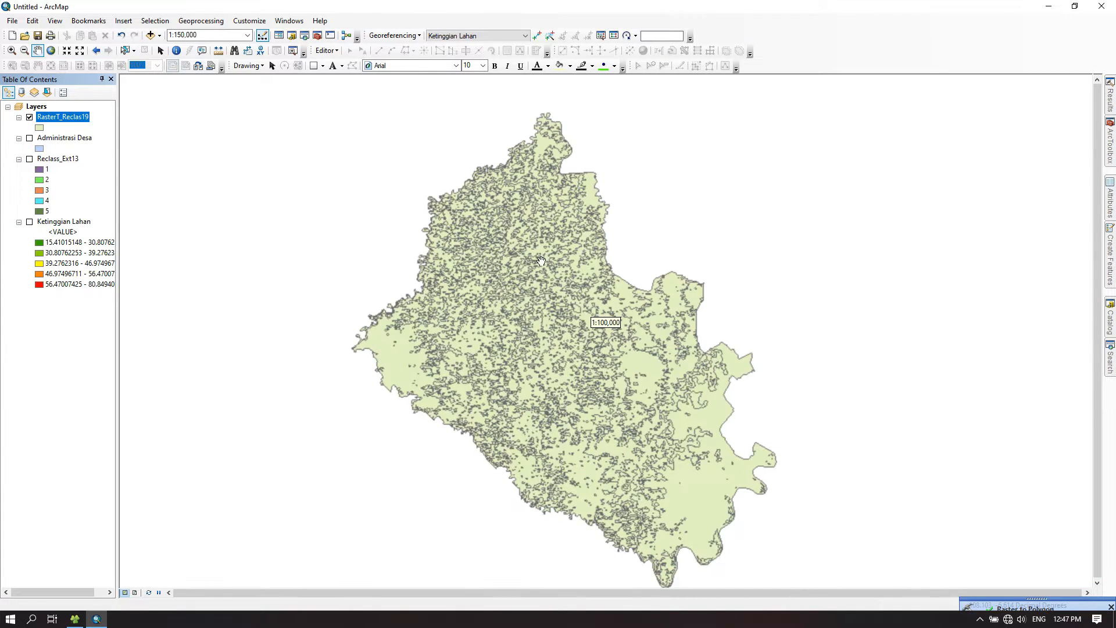
- Open the RasterT_Reclas19 attribute table beside the map and sort its records by gridcode in ascending order
right_click(75, 121)
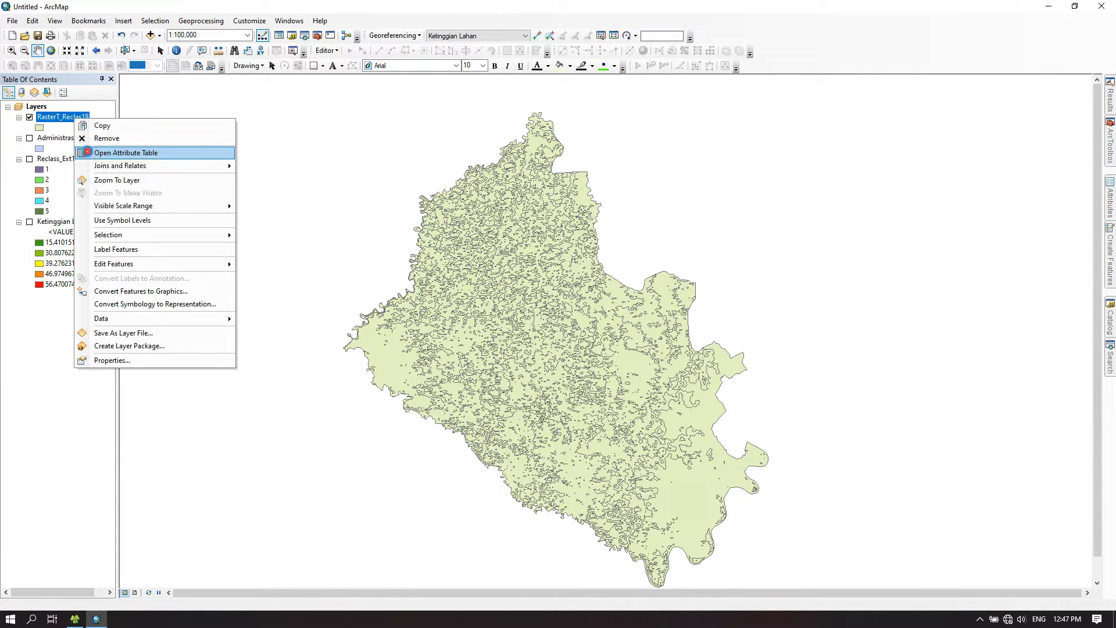
left_click(87, 151)
left_click_drag(602, 110, 893, 120)
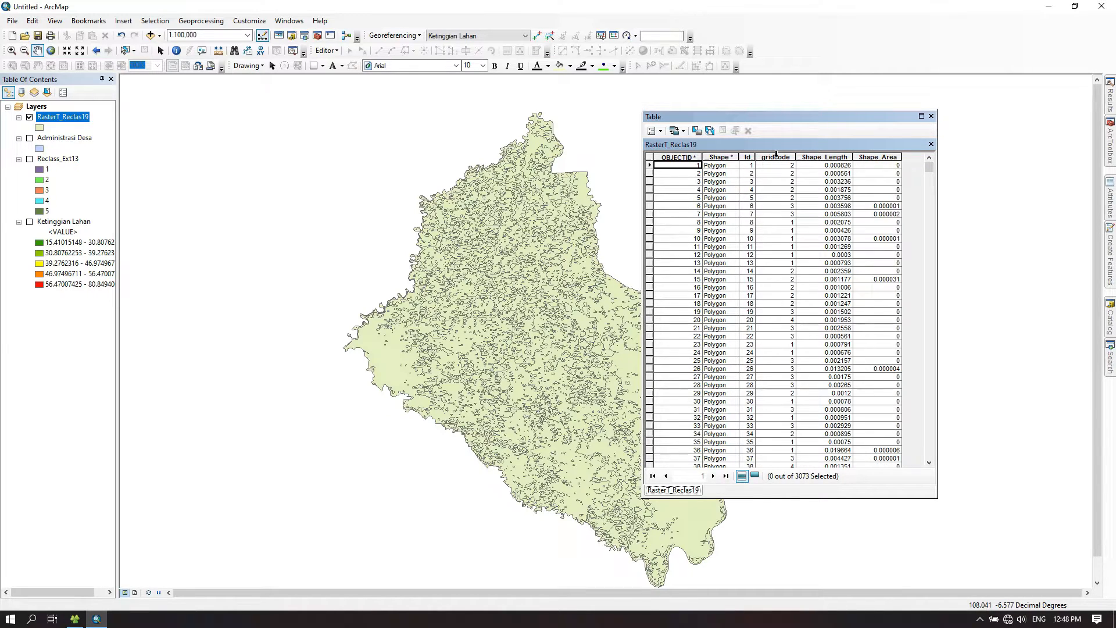
double_click(777, 154)
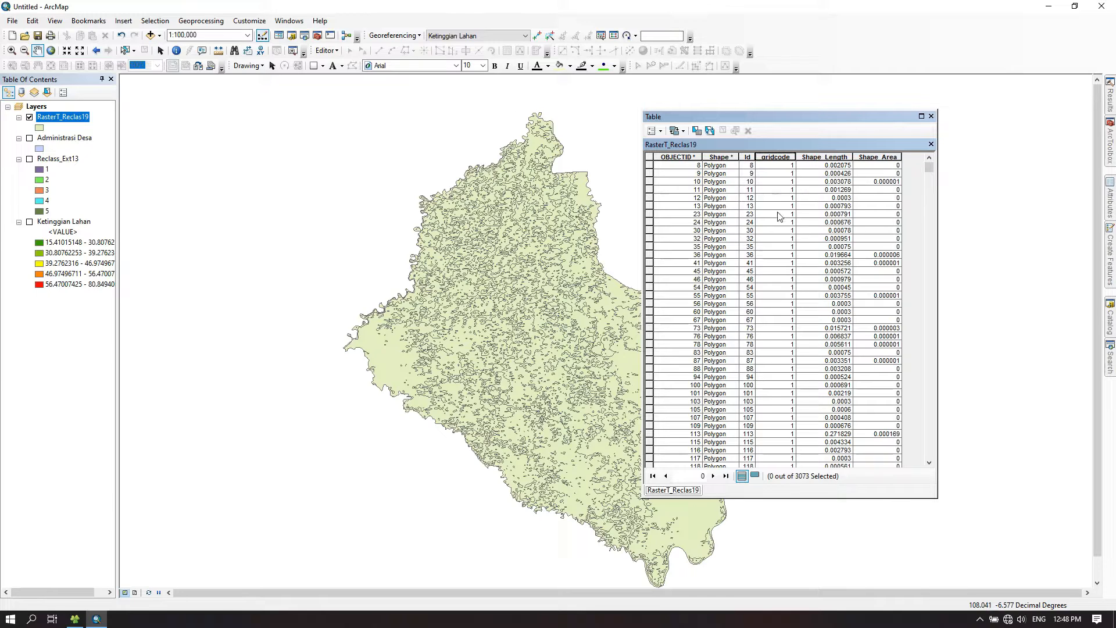
- Start an edit session on the RasterT_Reclas19 layer, choosing it from the map's editable layers
scroll(501, 244, "down", 2)
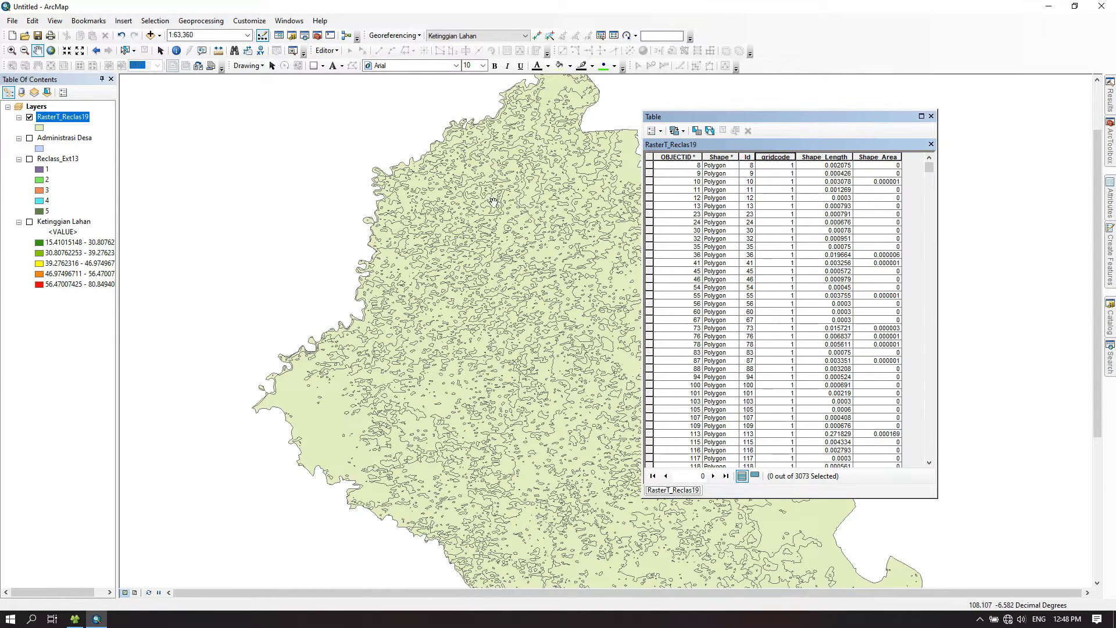
left_click_drag(527, 355, 473, 260)
left_click_drag(391, 99, 433, 196)
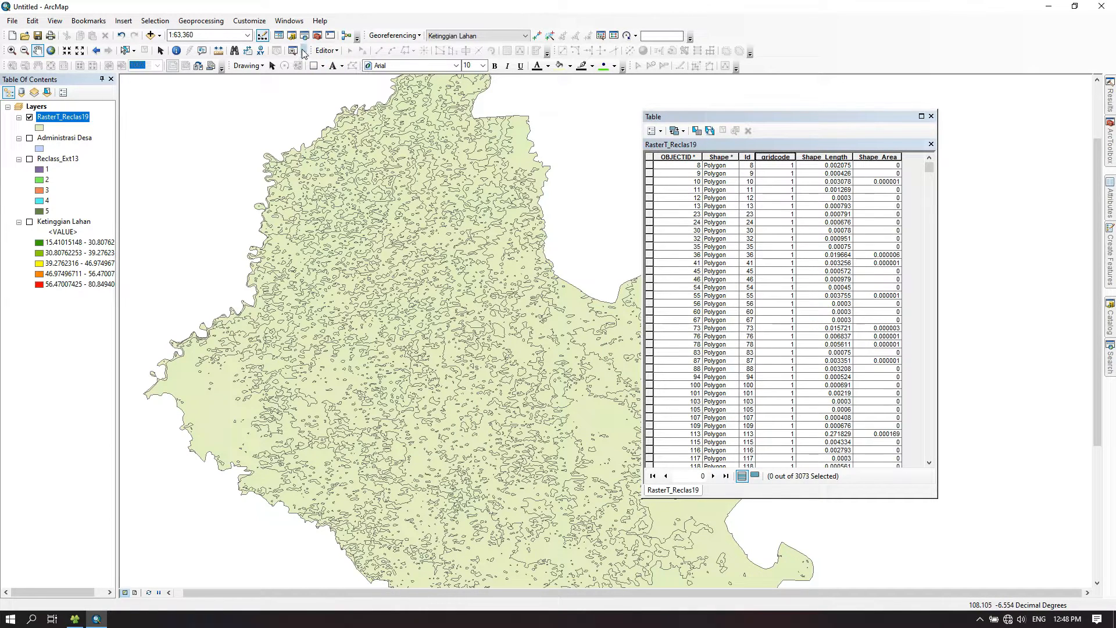
left_click(337, 51)
left_click(339, 64)
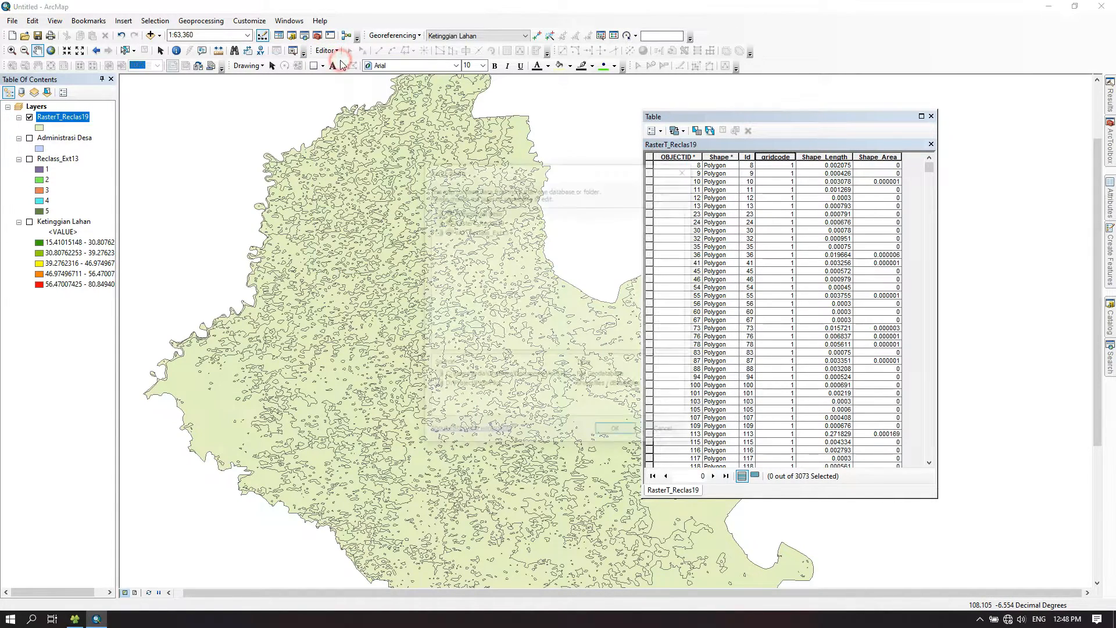
left_click(482, 224)
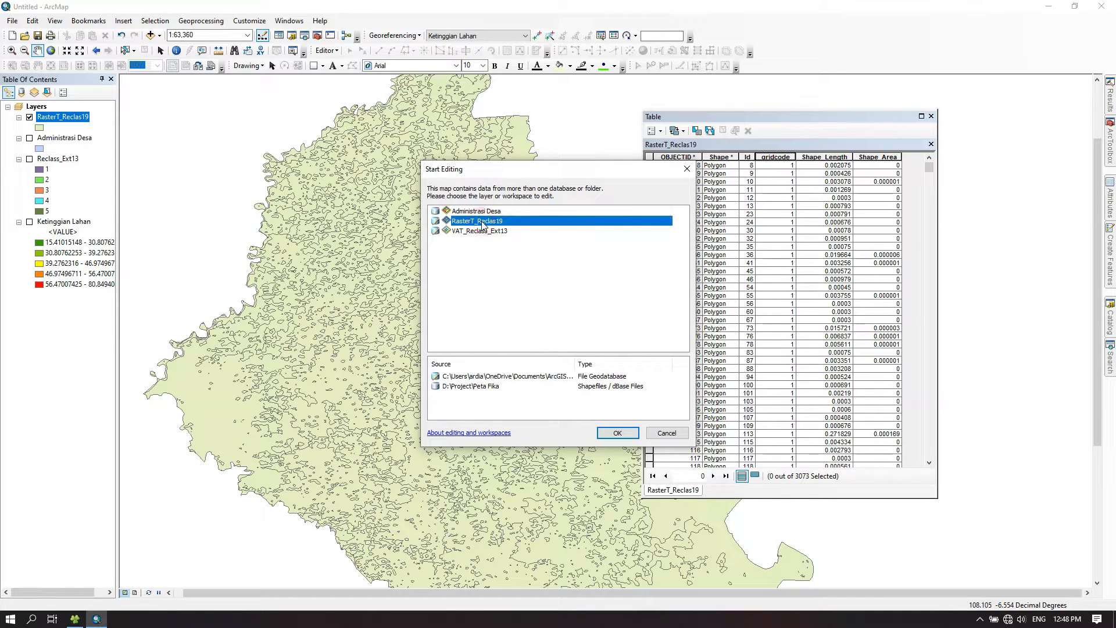
left_click(618, 433)
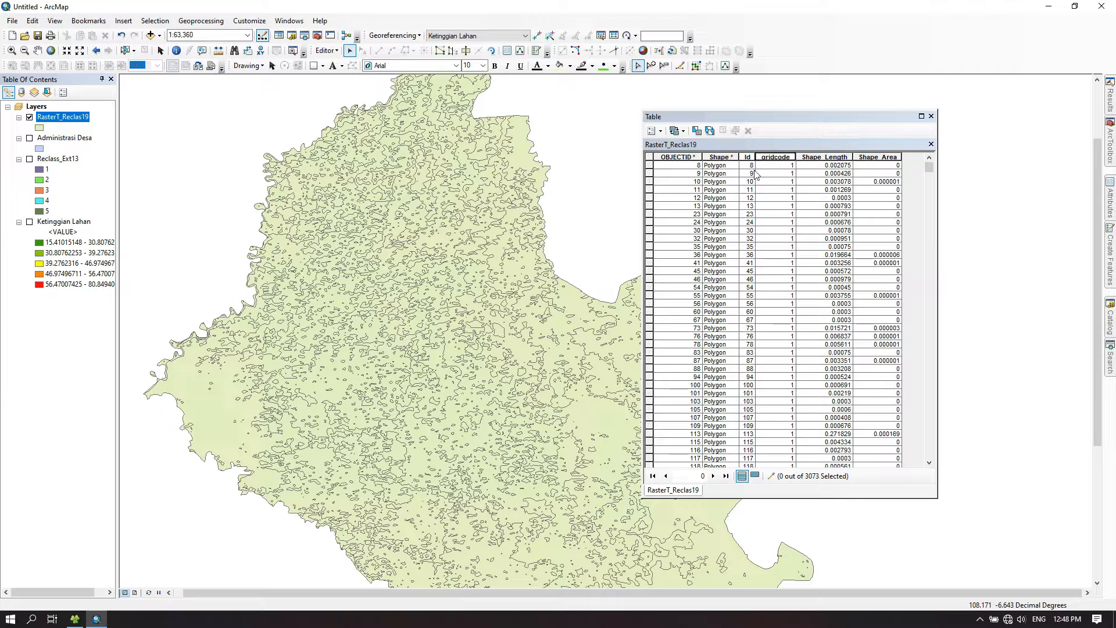
- Select every RasterT_Reclas19 record with gridcode 1 and merge them into a single polygon, using feature 8 as the merge target
left_click(773, 166)
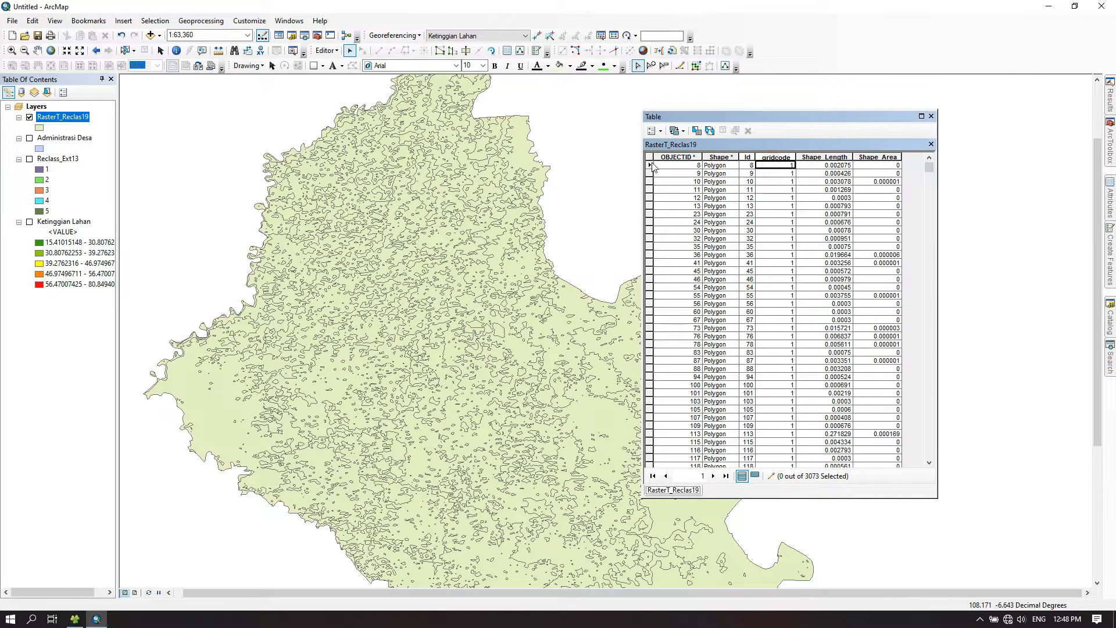
left_click(652, 168)
scroll(814, 209, "down", 2)
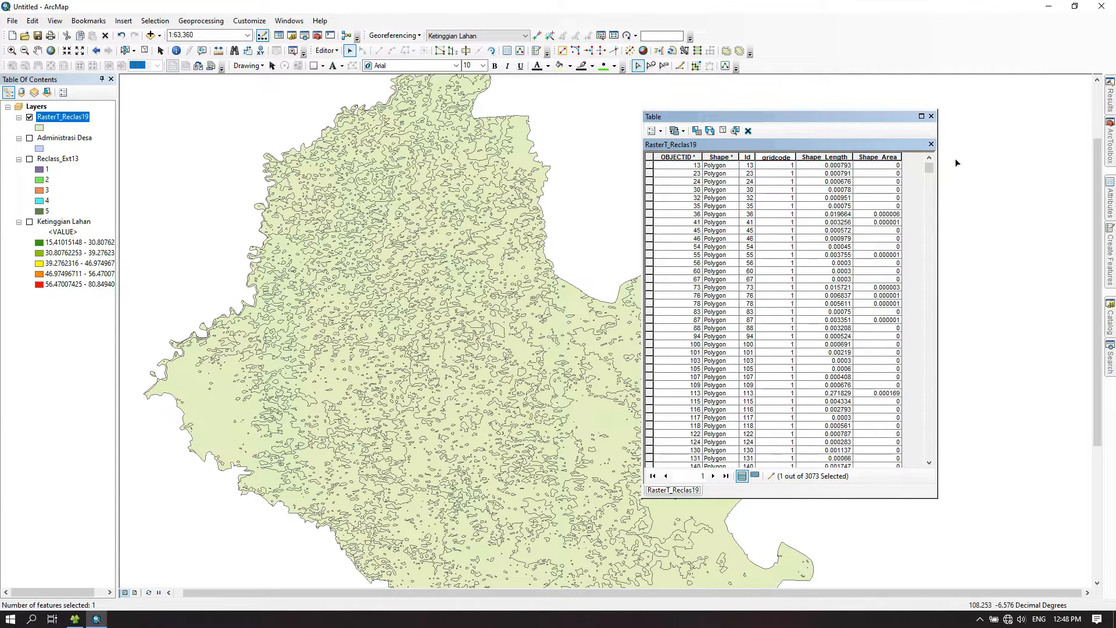
scroll(957, 162, "down", 1)
left_click_drag(929, 169, 928, 193)
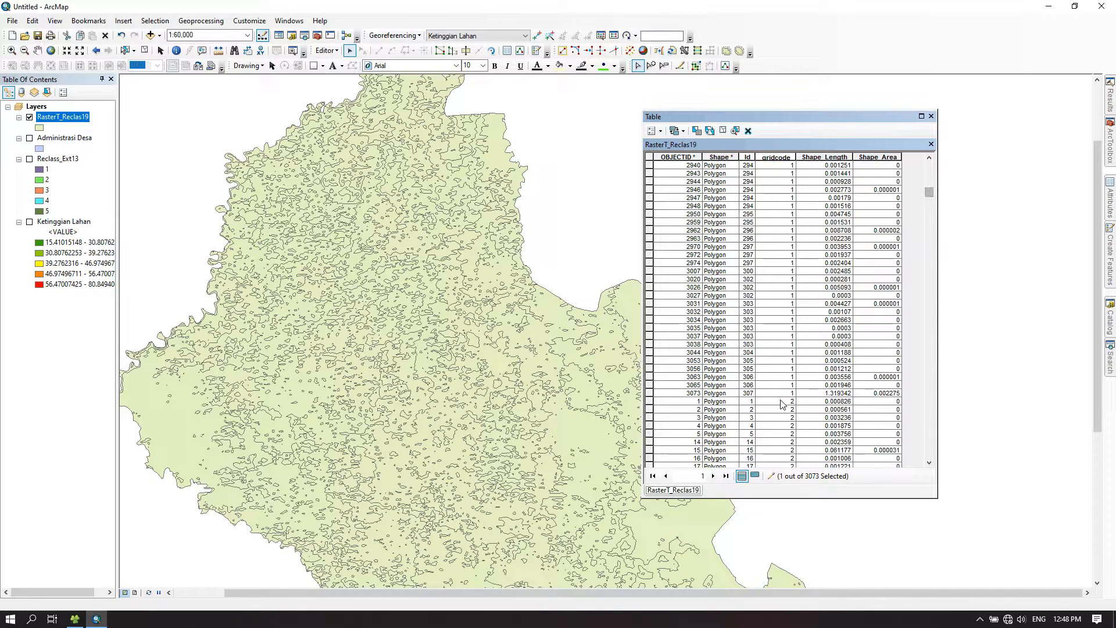
left_click(650, 394, "shift")
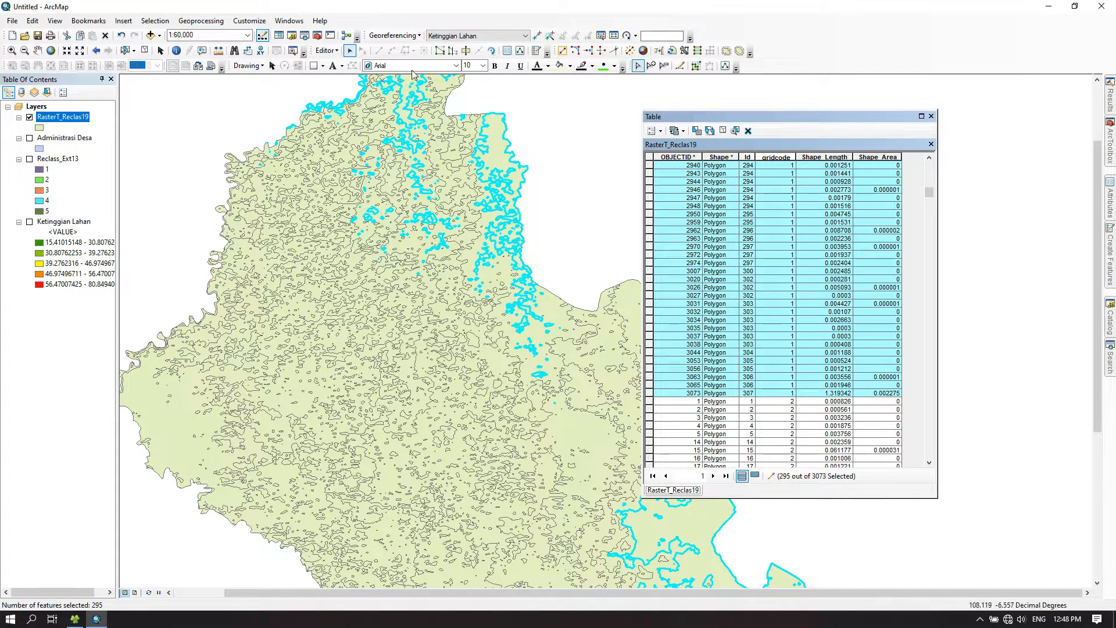
left_click(325, 50)
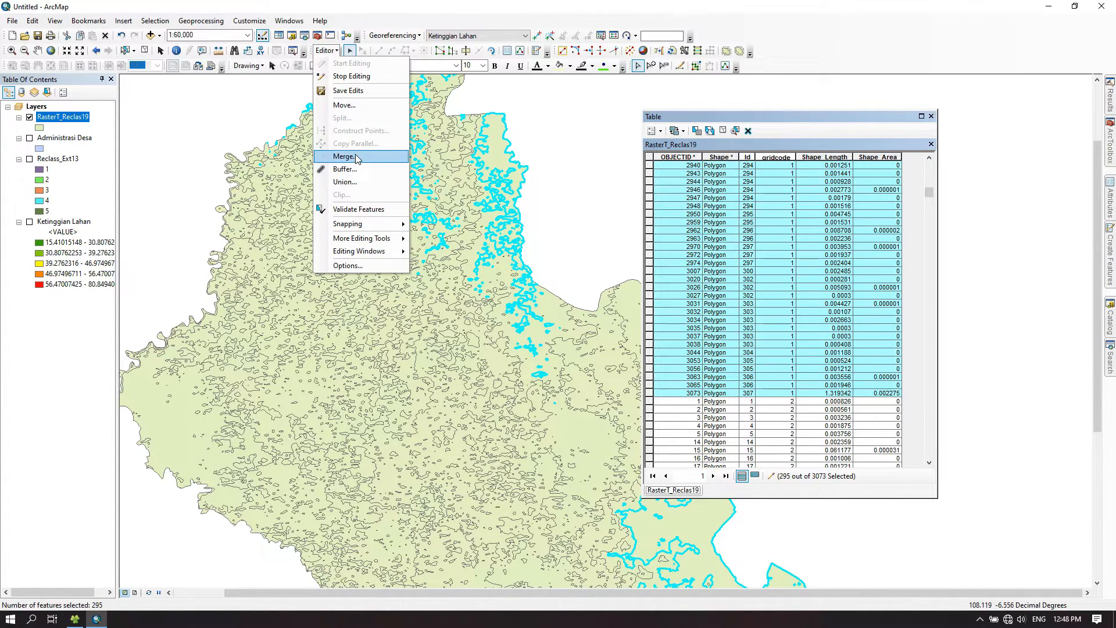
left_click(349, 156)
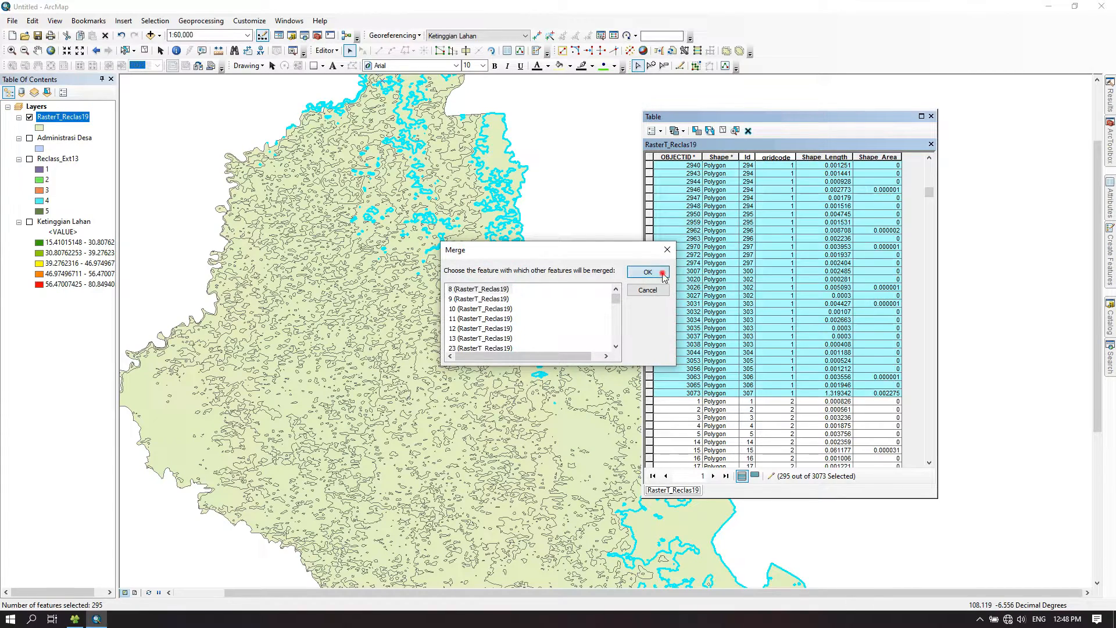
left_click(648, 271)
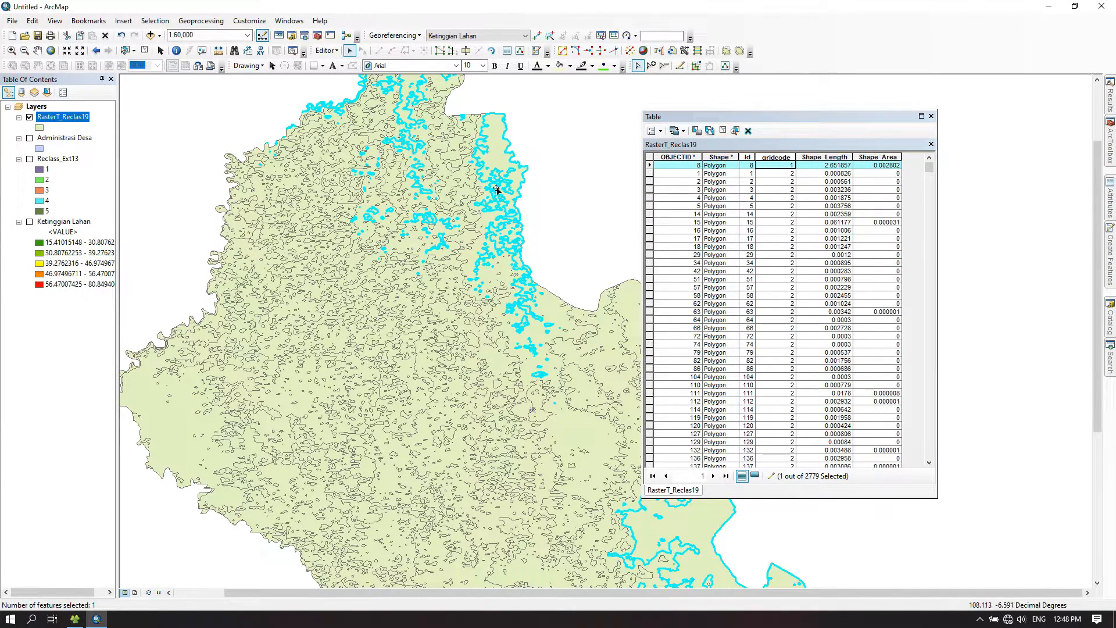
- Select every record with gridcode 2 and merge them into a single polygon, using feature 1 as the merge target
left_click(780, 174)
left_click(648, 173)
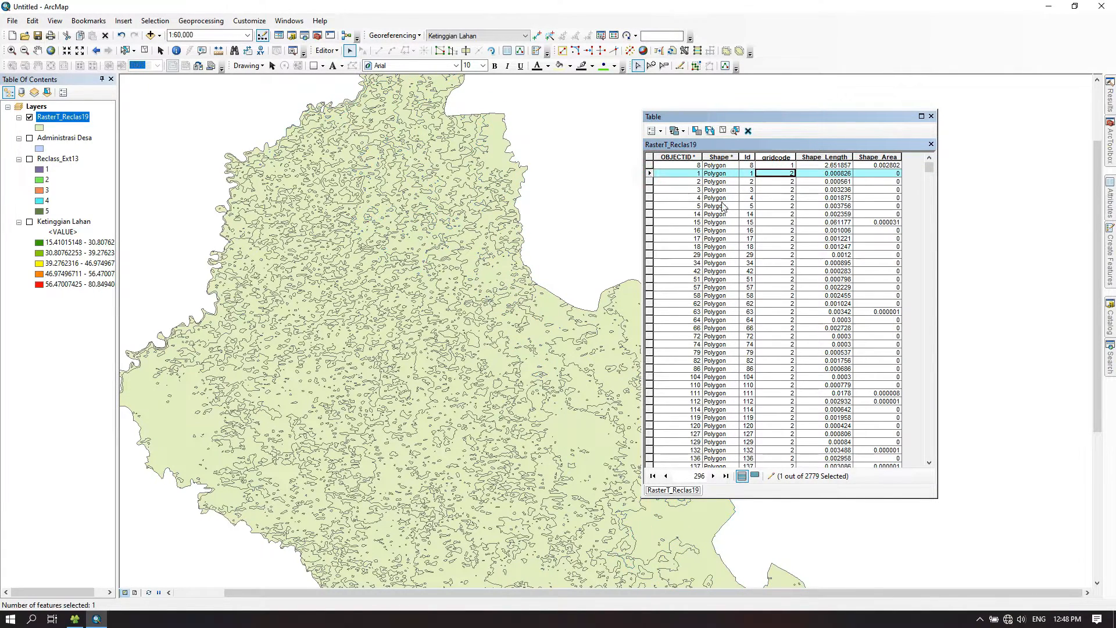
left_click_drag(928, 196, 931, 282)
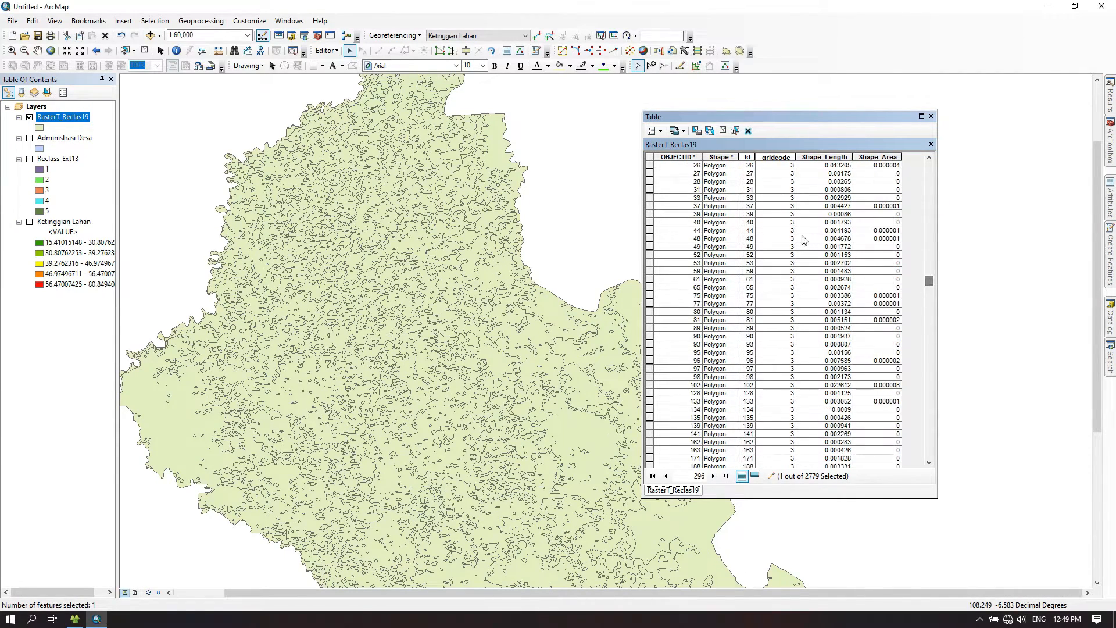
scroll(789, 209, "up", 5)
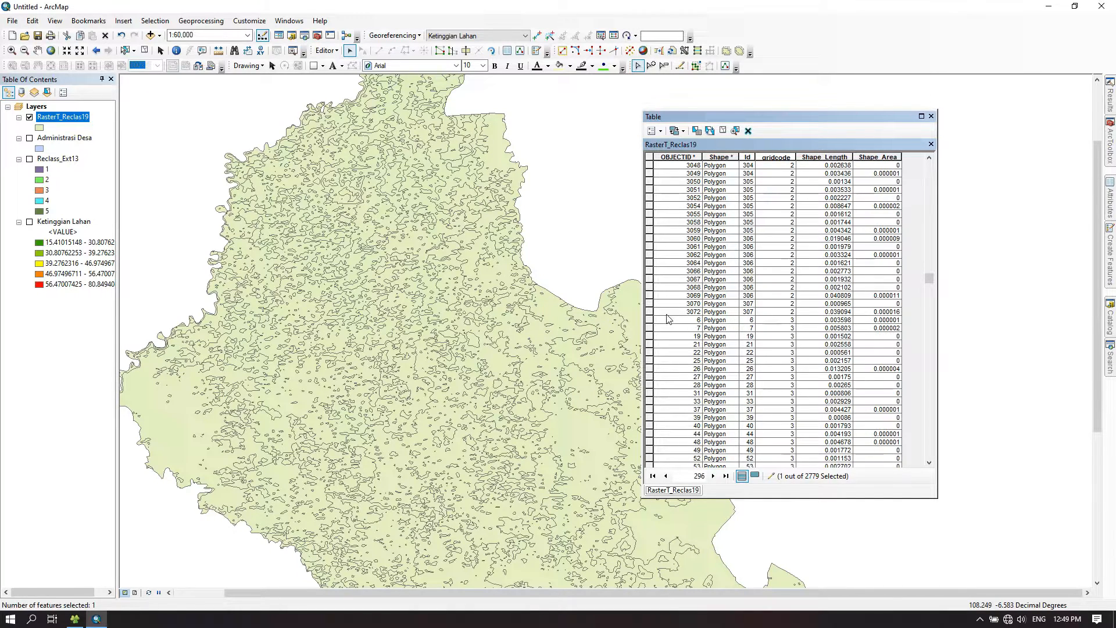
left_click(650, 312, "shift")
left_click(325, 50)
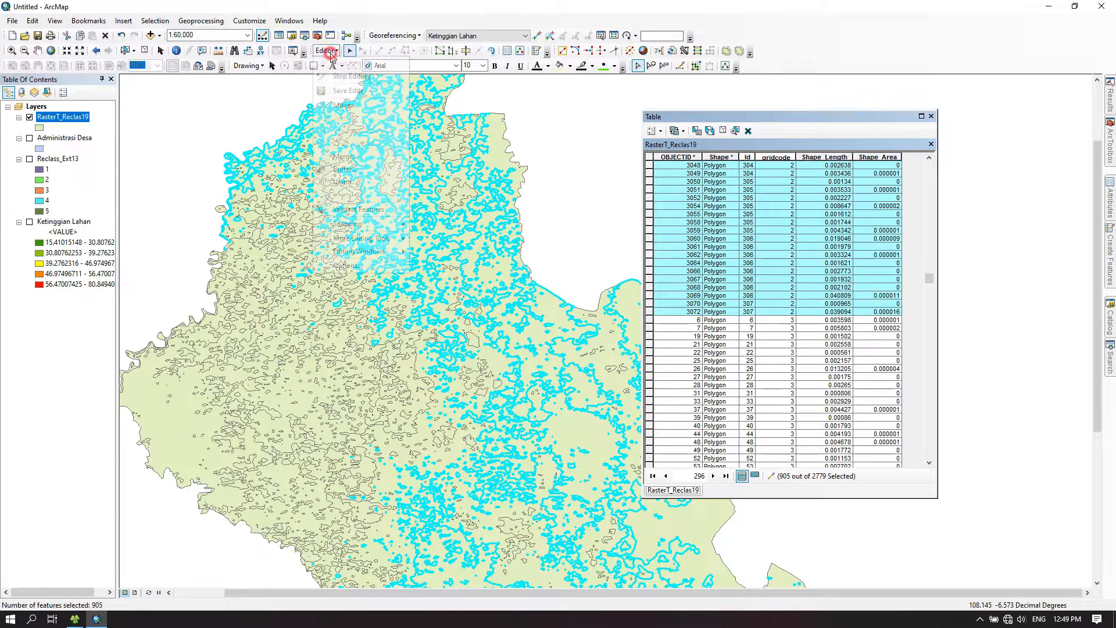
left_click(347, 159)
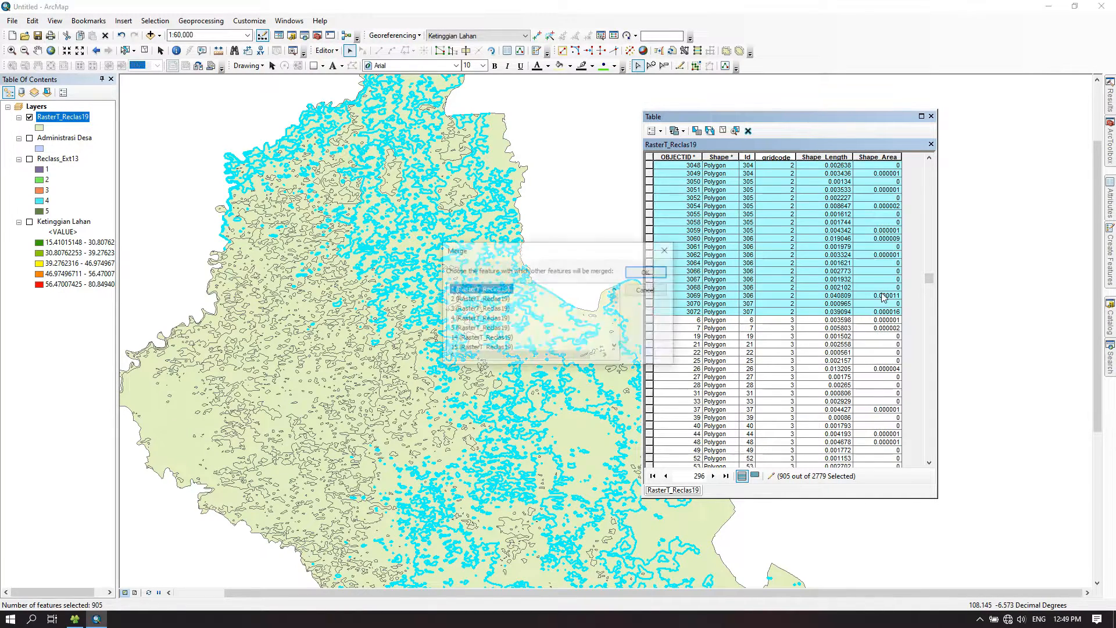
key("Return")
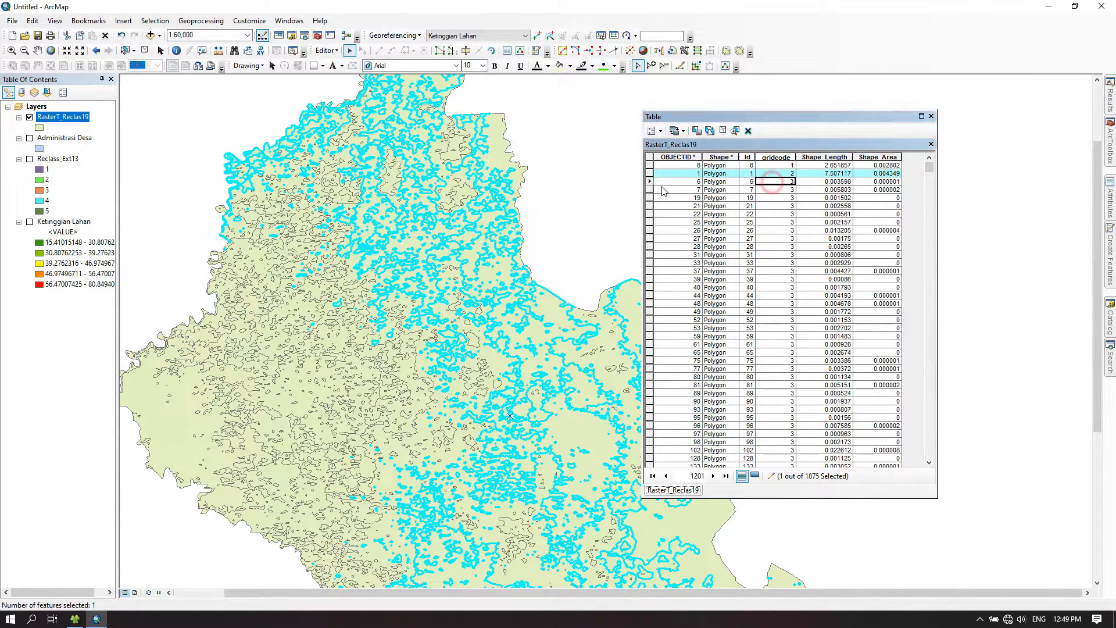
- Select every record with gridcode 3 and merge them into a single polygon, using feature 6 as the merge target
left_click(650, 181)
scroll(874, 272, "down", 3)
scroll(873, 272, "down", 20)
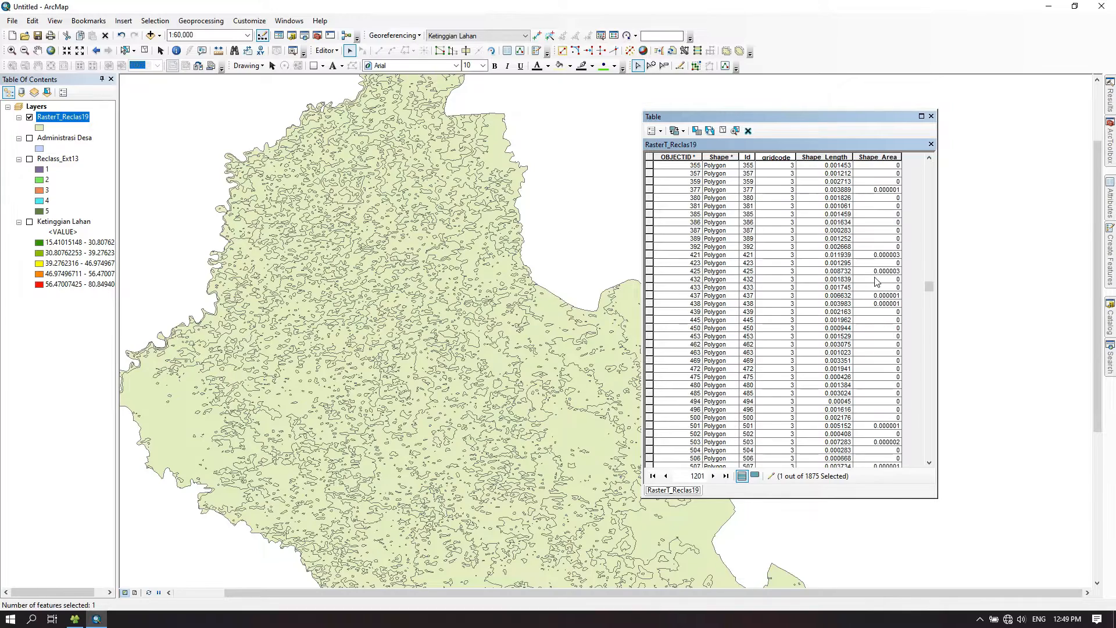
left_click_drag(929, 299, 926, 360)
left_click(648, 385, "shift")
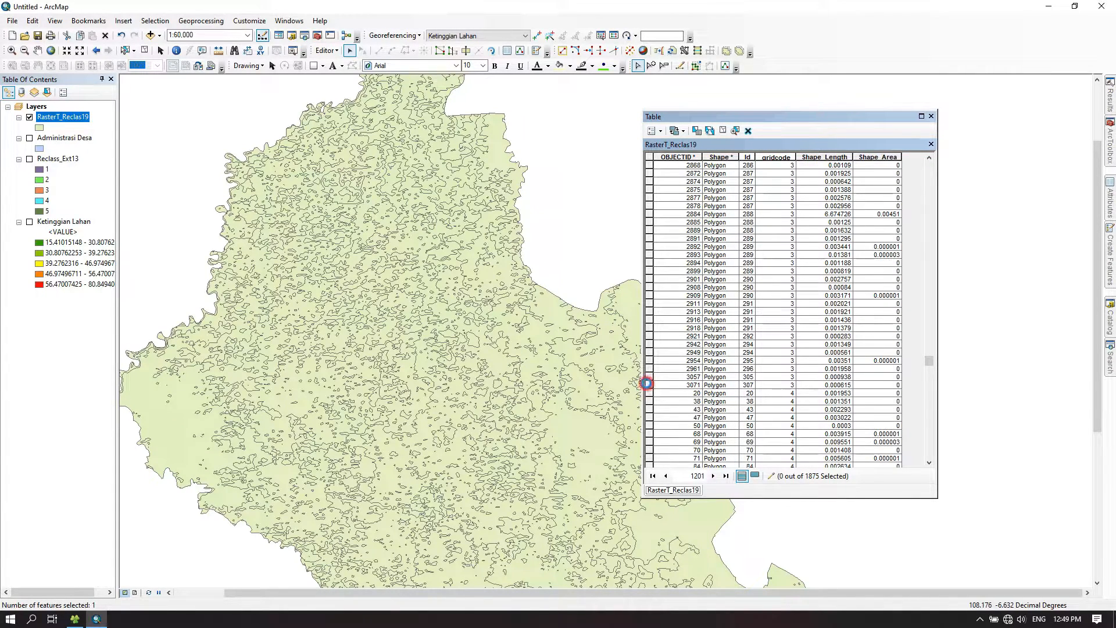
left_click(327, 50)
left_click(370, 157)
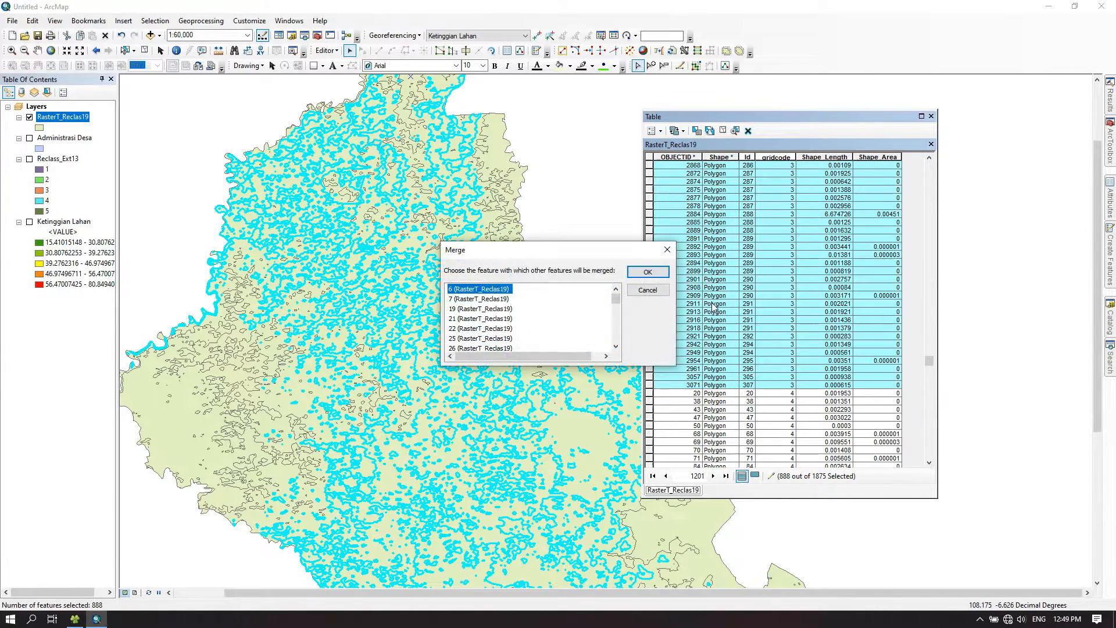
left_click(647, 271)
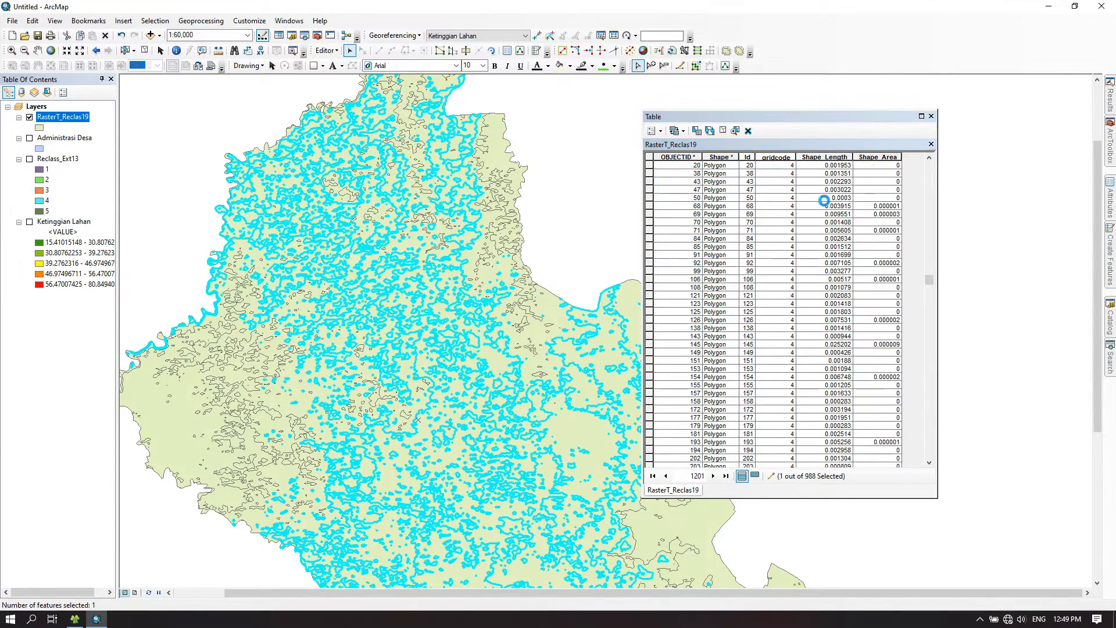
- Select every record with gridcode 4 and merge them into a single polygon, using feature 20 as the merge target
left_click(782, 189)
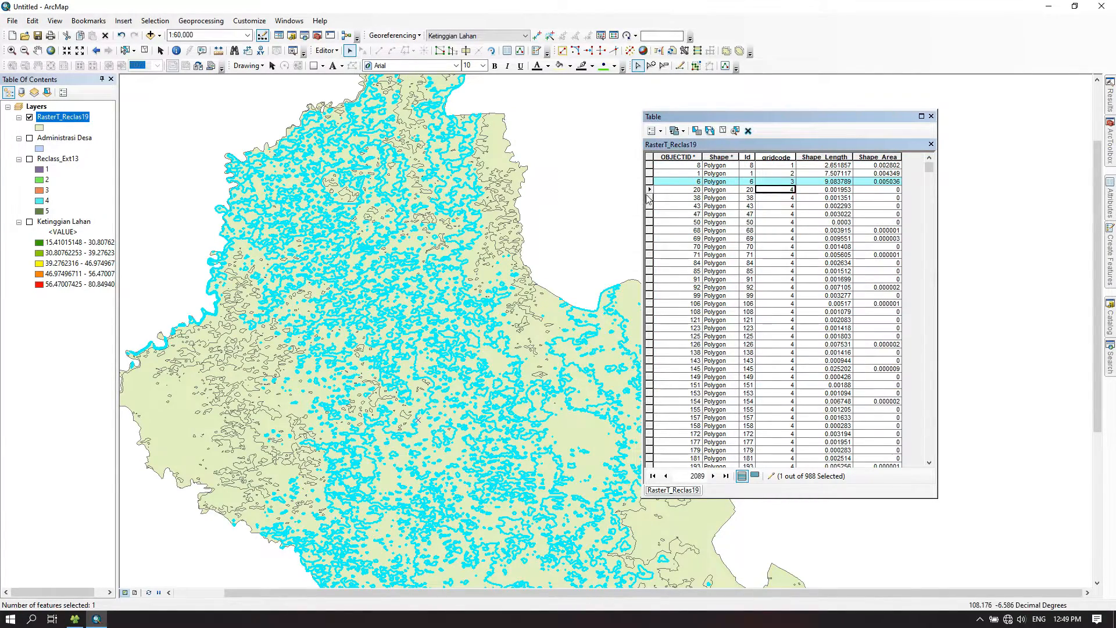
left_click(649, 190)
scroll(843, 352, "down", 1)
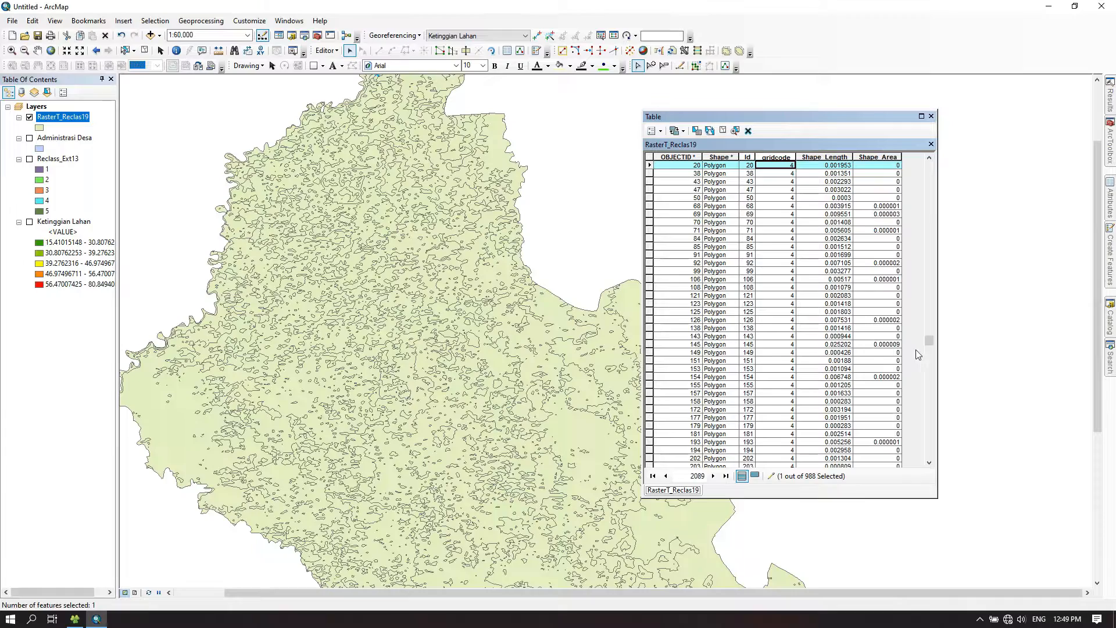
left_click_drag(928, 348, 933, 428)
scroll(818, 377, "down", 12)
scroll(808, 326, "up", 3)
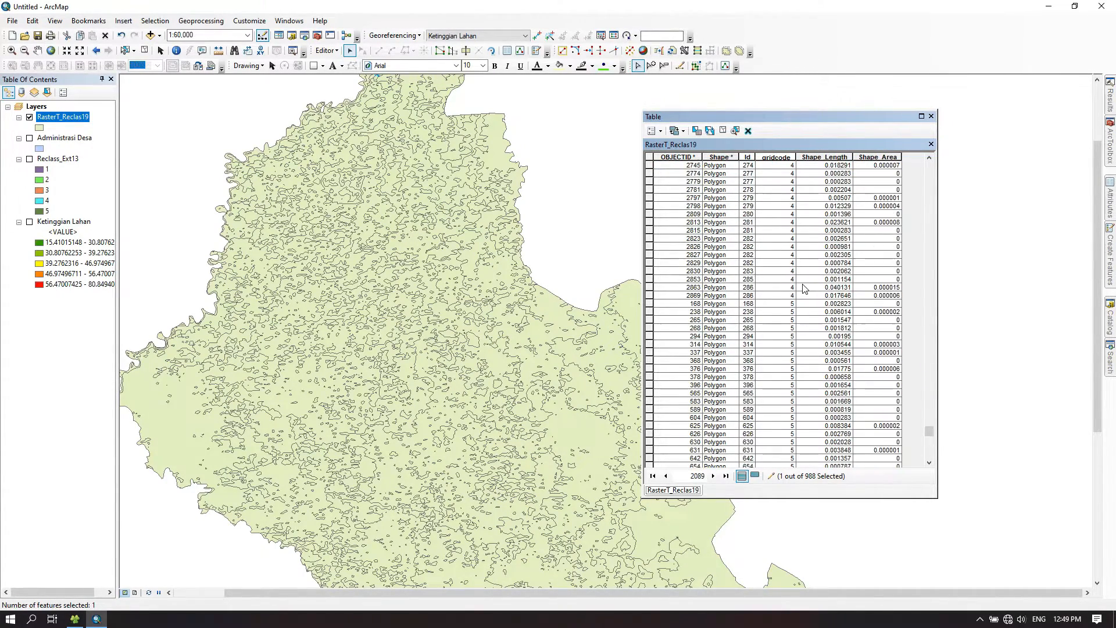
left_click(649, 297, "shift")
left_click(326, 50)
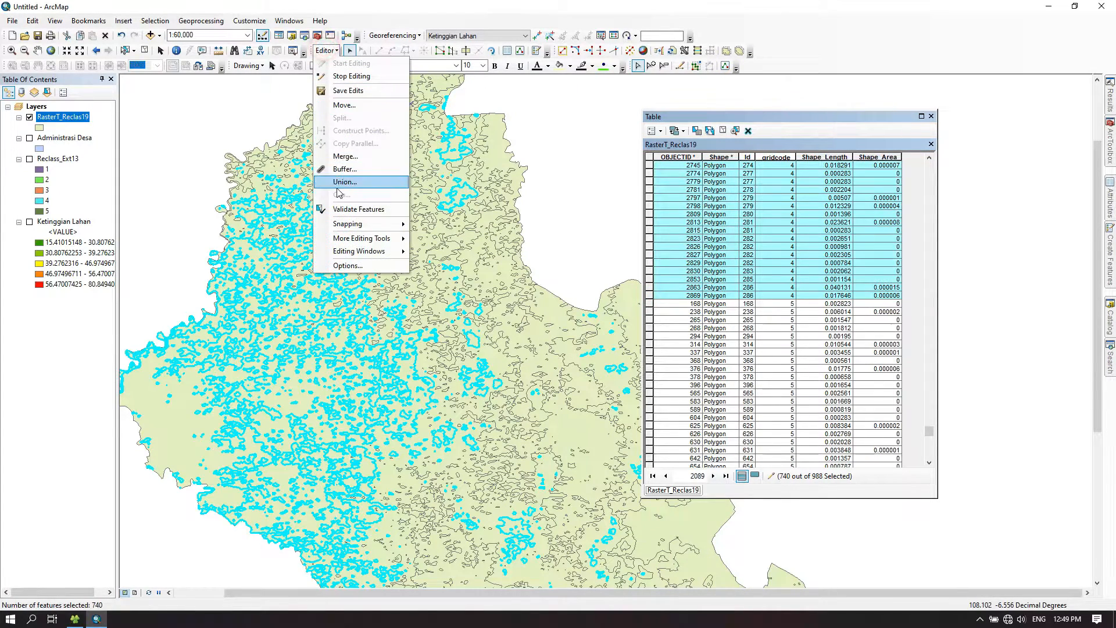
left_click(346, 155)
left_click(654, 273)
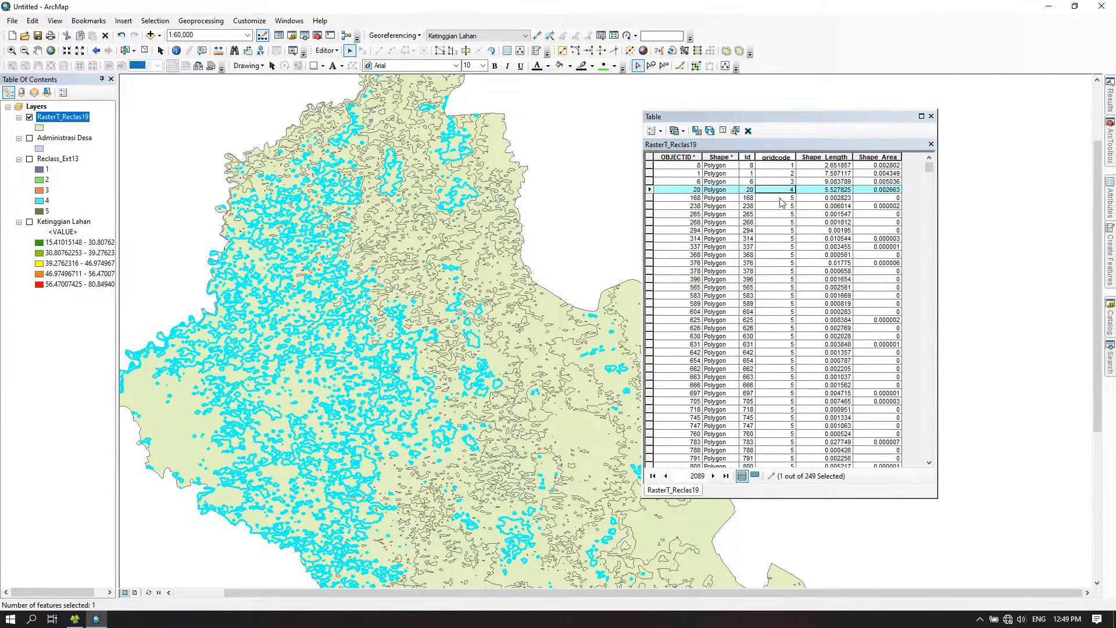
- Select every record with gridcode 5 and merge them into a single polygon, using feature 168 as the merge target
left_click(781, 199)
left_click(650, 198)
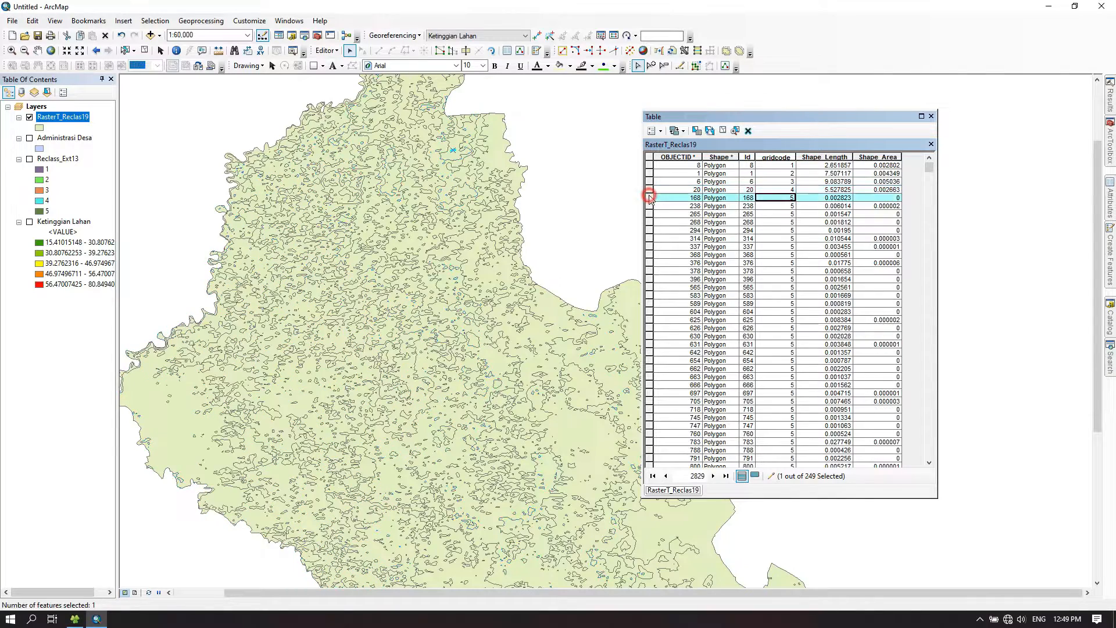
scroll(675, 215, "down", 1)
left_click_drag(930, 344, 928, 484)
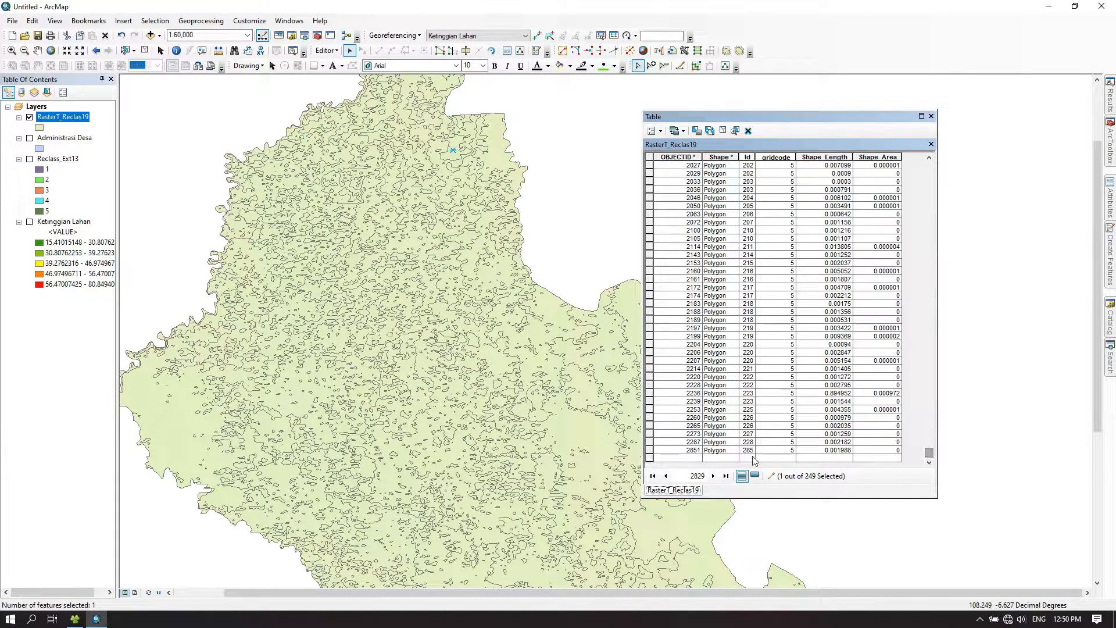
left_click(650, 454, "shift")
scroll(780, 347, "up", 5)
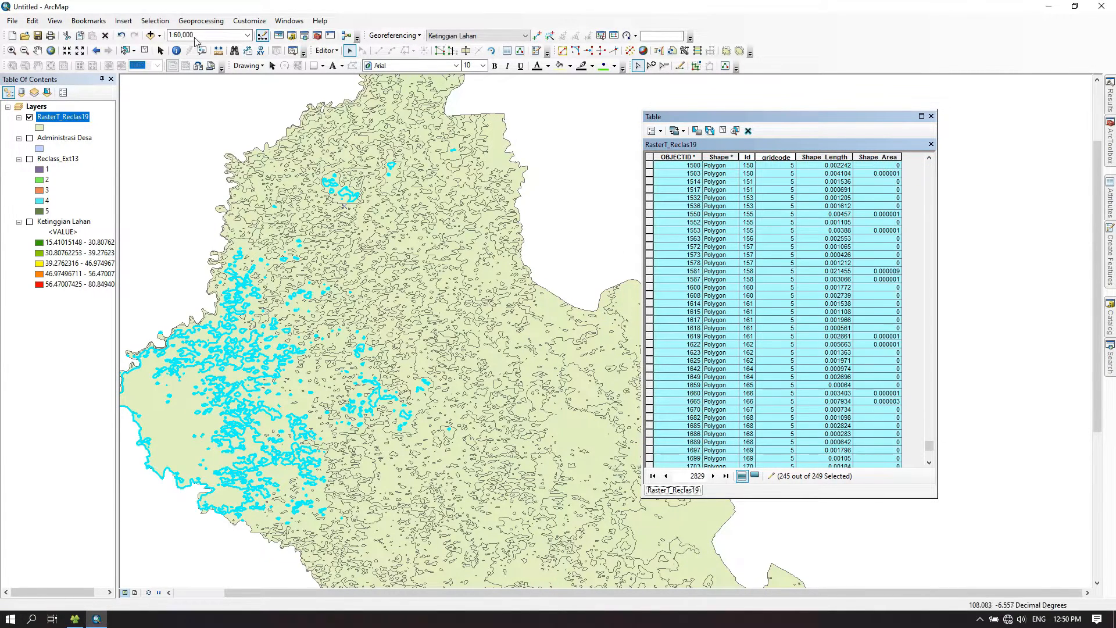
left_click(326, 51)
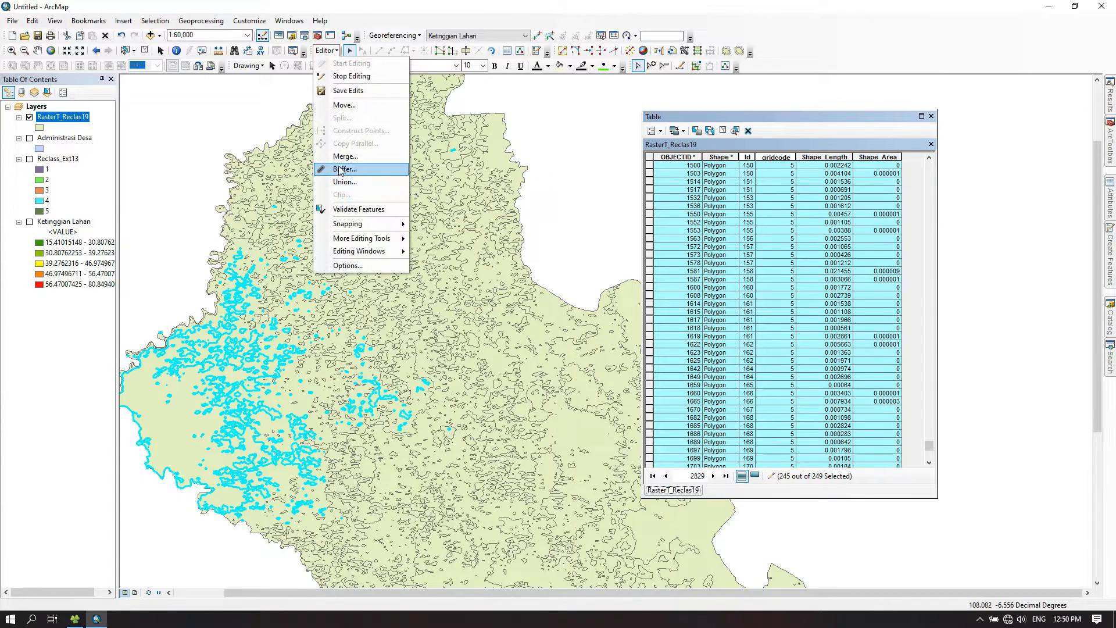
left_click(345, 156)
left_click(644, 272)
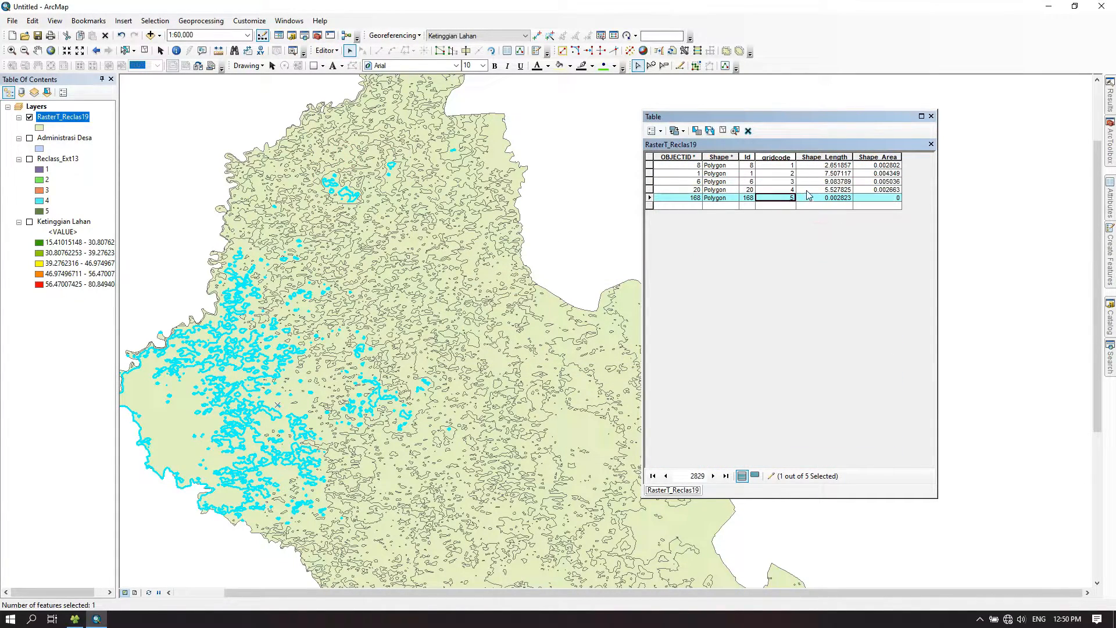
- Clear the record selection, end the editing session and save the merged polygon edits
left_click(810, 223)
left_click(650, 158)
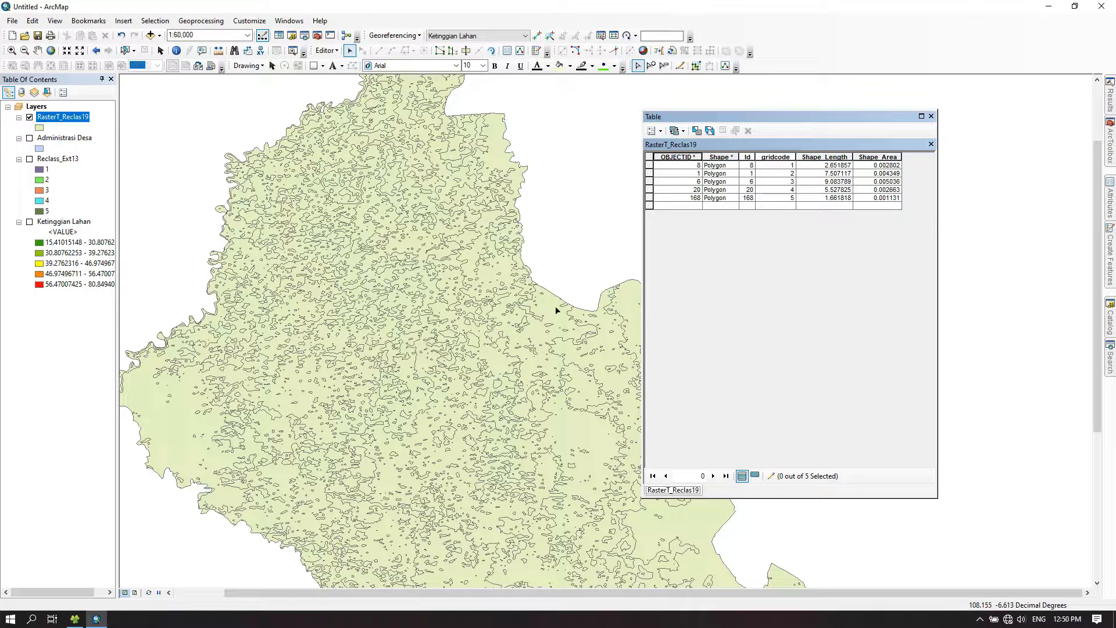
left_click(333, 51)
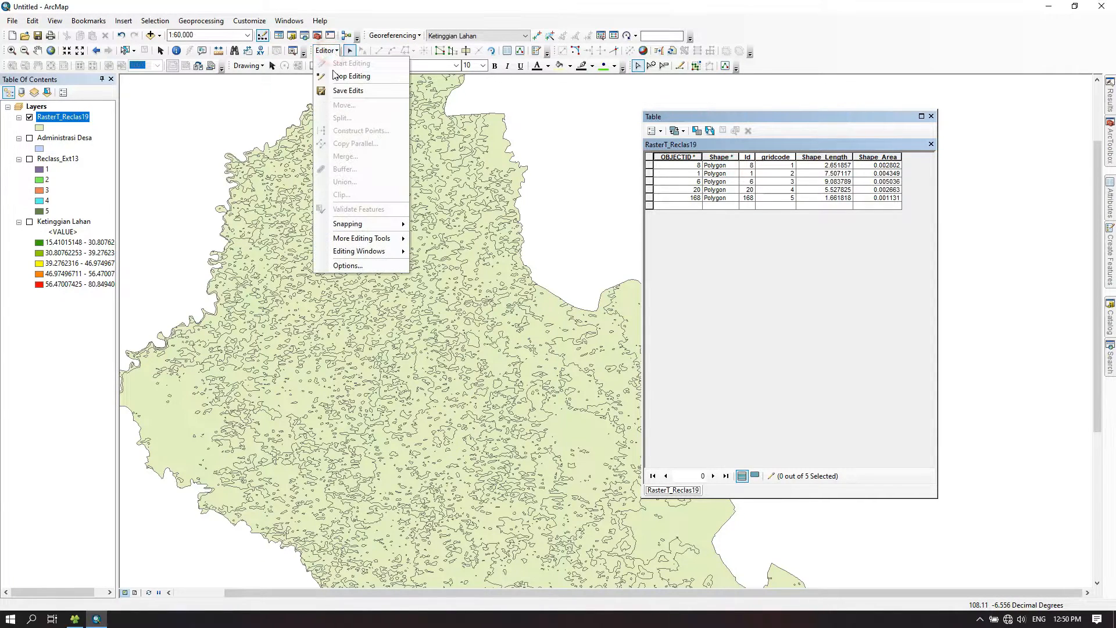
left_click(334, 76)
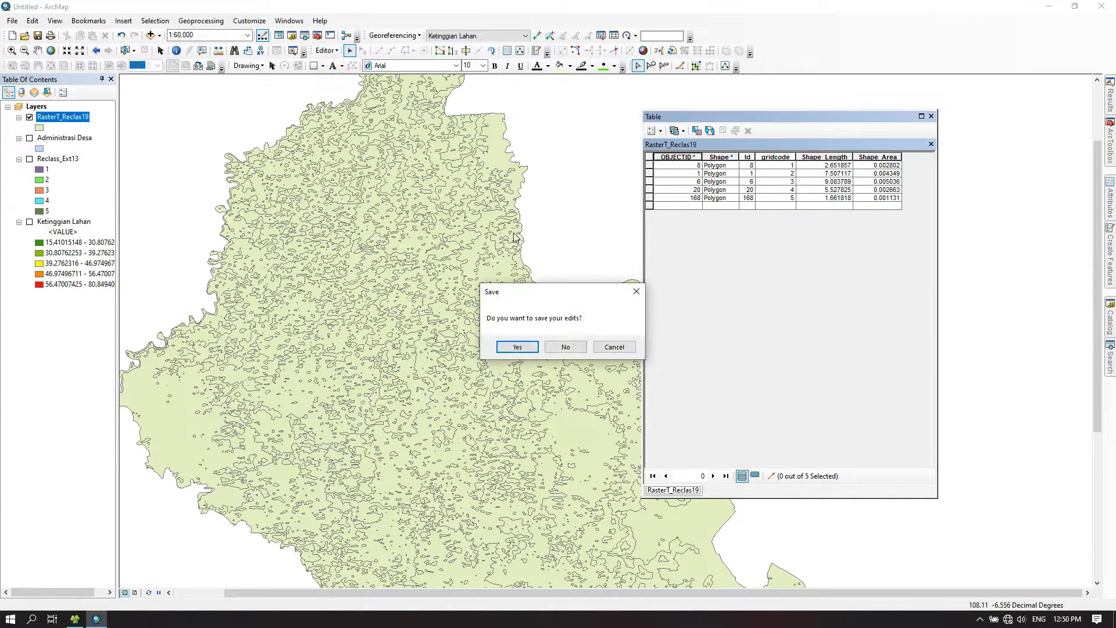
left_click(518, 347)
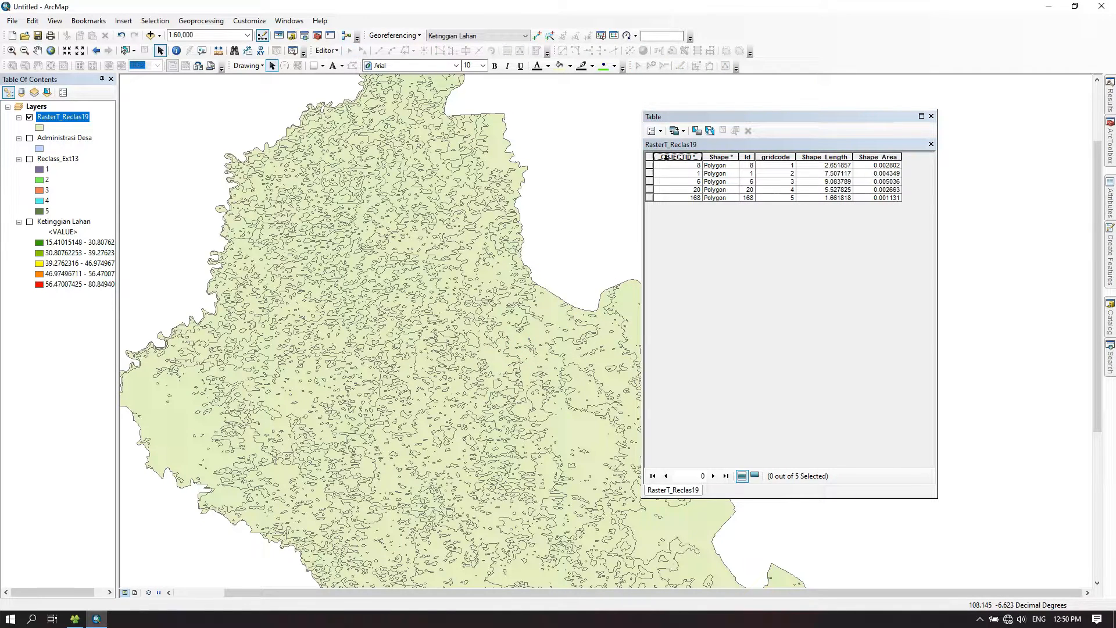
- Add a field named Luas with the Double data type to the RasterT_Reclas19 attribute table
left_click(653, 131)
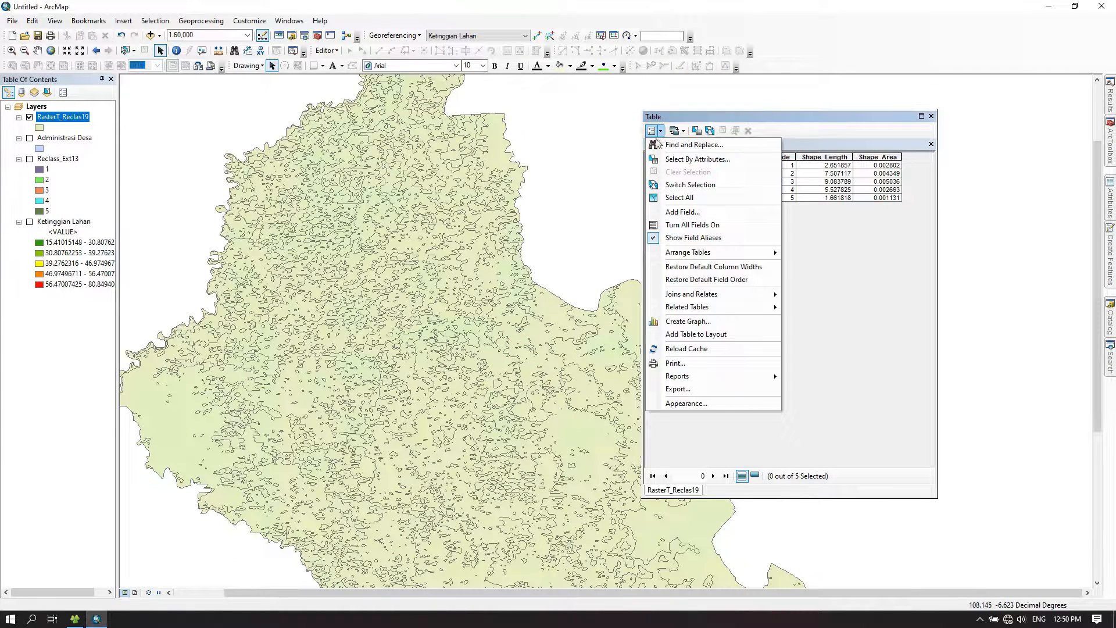
left_click(697, 214)
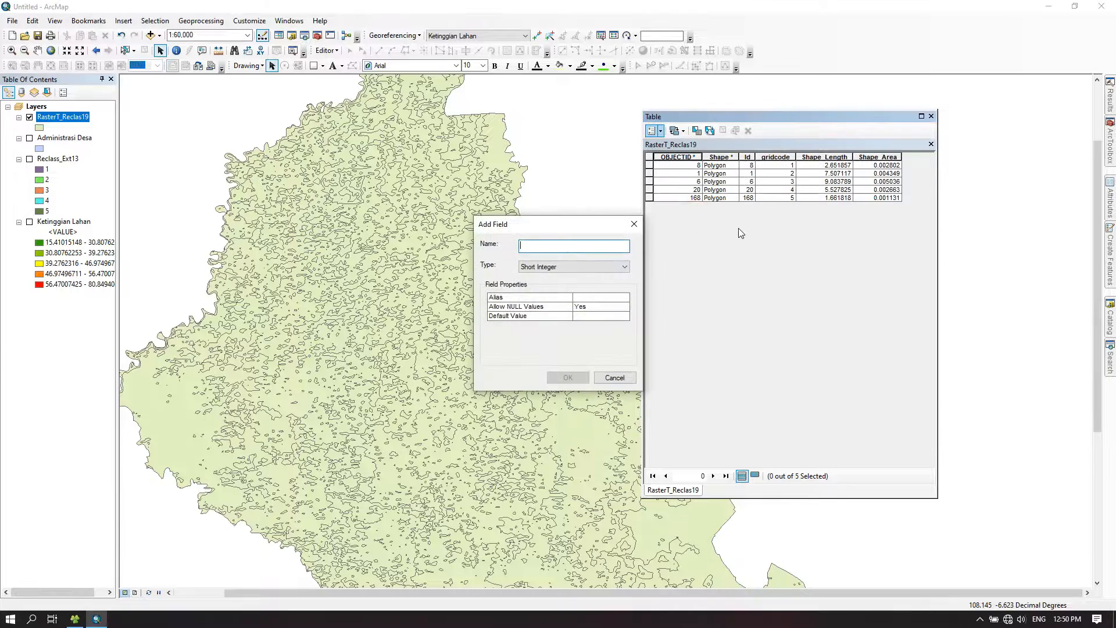
type("Luas")
left_click(617, 266)
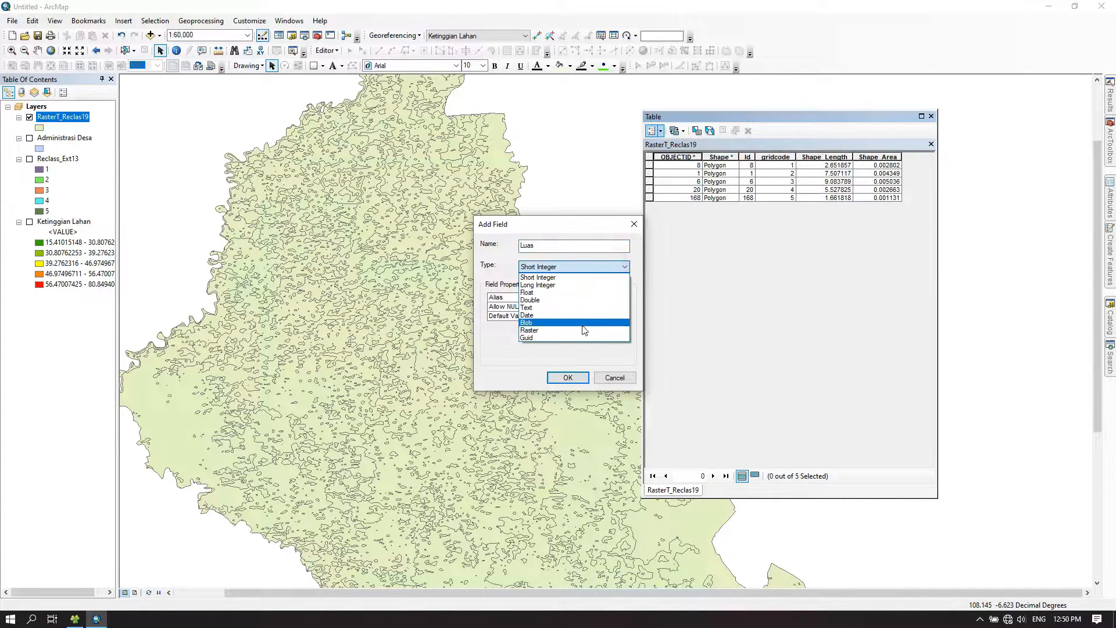
left_click(587, 300)
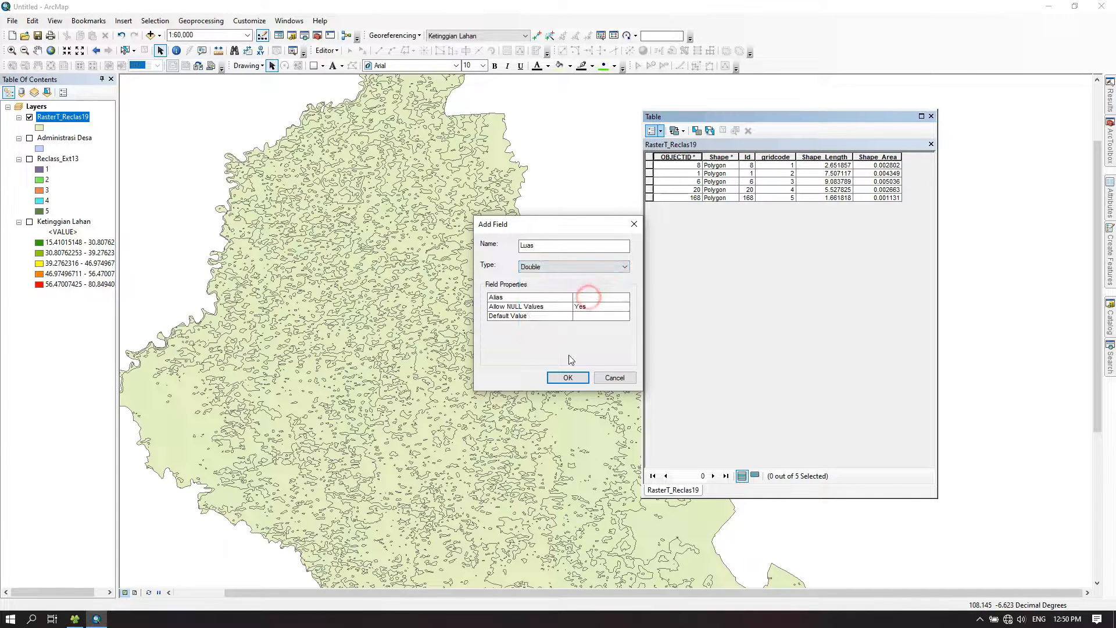
left_click(567, 378)
left_click_drag(789, 463, 885, 465)
- Set the data frame's coordinate system to WGS 1984 UTM Zone 49S
right_click(35, 108)
left_click(71, 360)
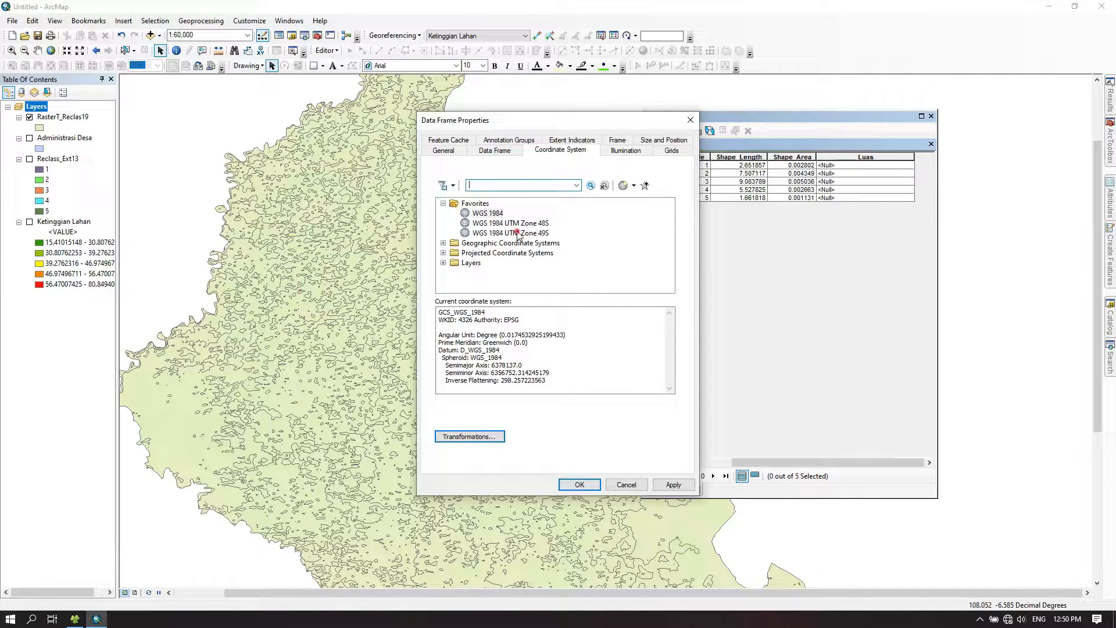
left_click(518, 234)
left_click(589, 483)
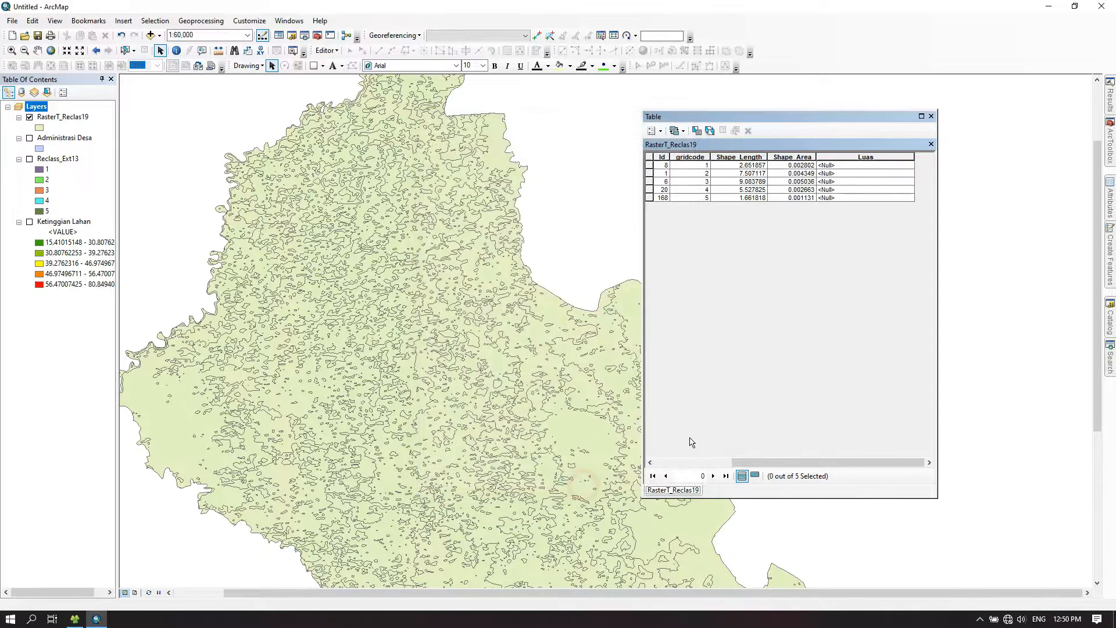
- Calculate each polygon's area in hectares into the Luas field, using the data frame's coordinate system
left_click(868, 156)
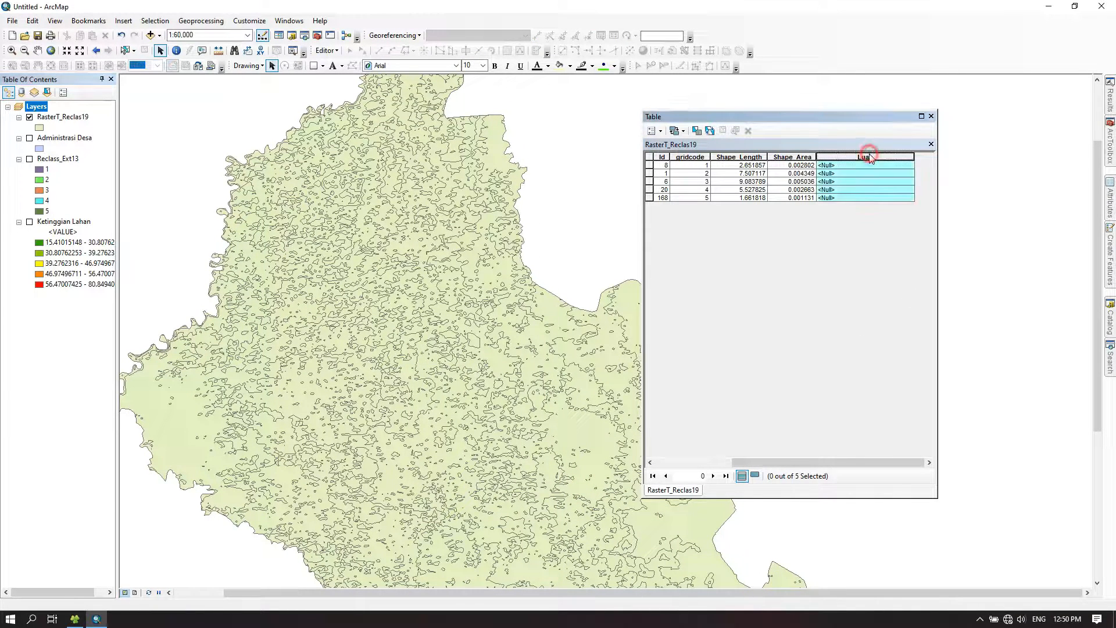
right_click(868, 156)
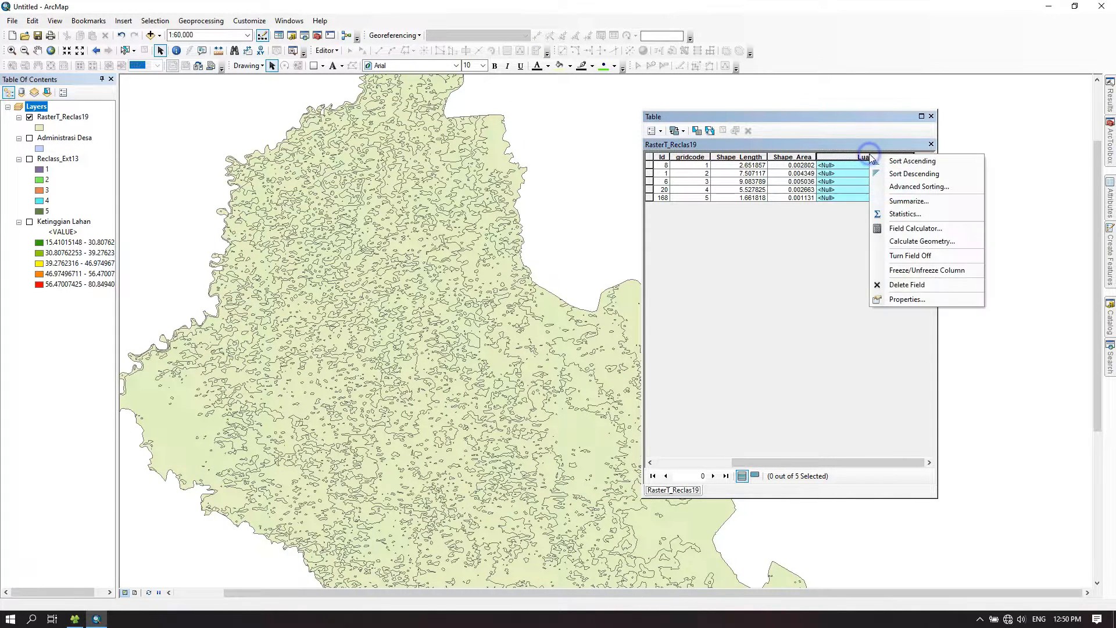
left_click(910, 241)
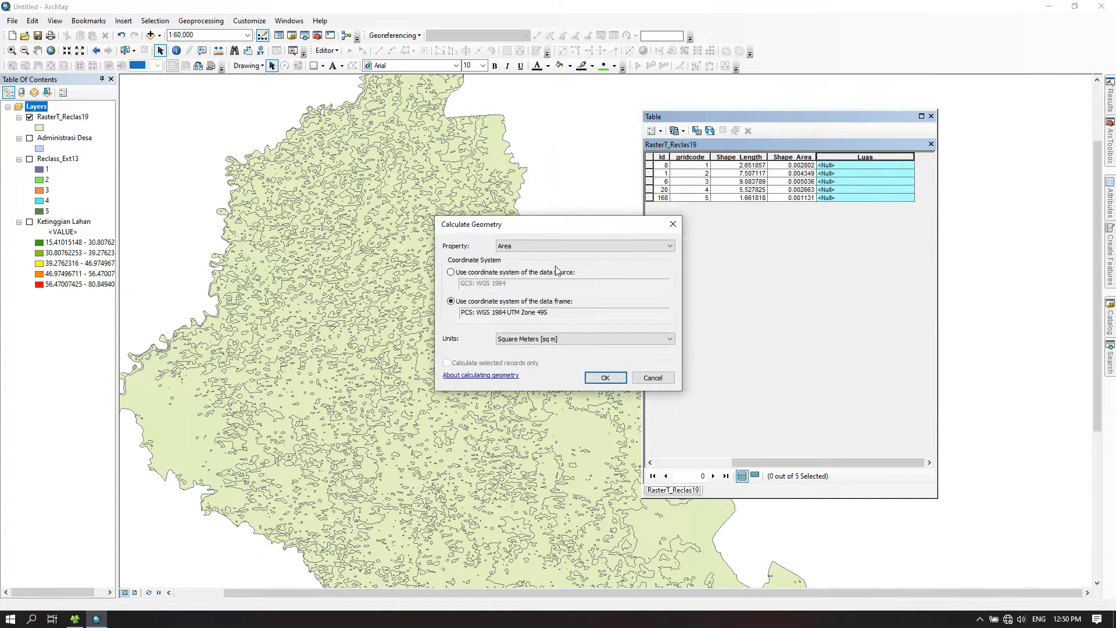
left_click(558, 338)
left_click(548, 361)
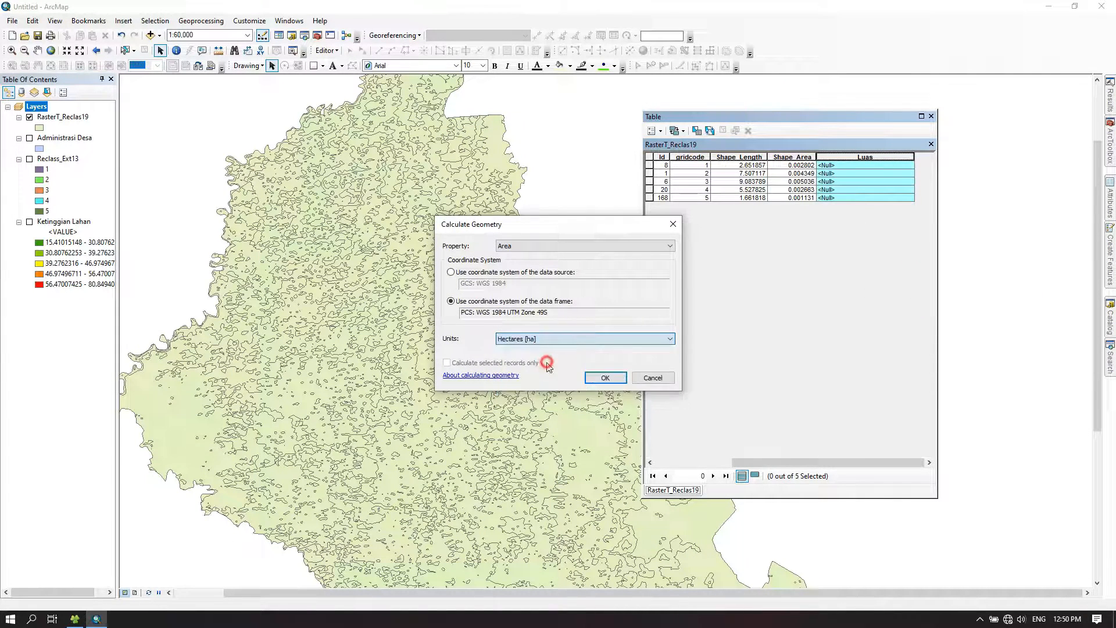
left_click(605, 378)
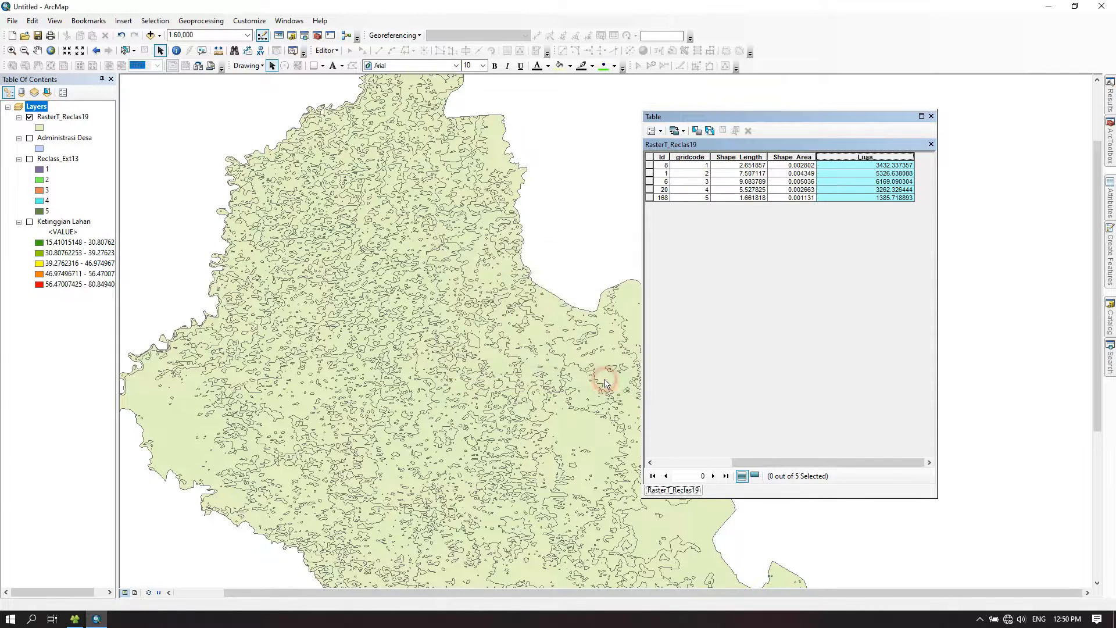
- Set the data frame's coordinate system back to geographic WGS 1984
right_click(38, 109)
left_click(90, 357)
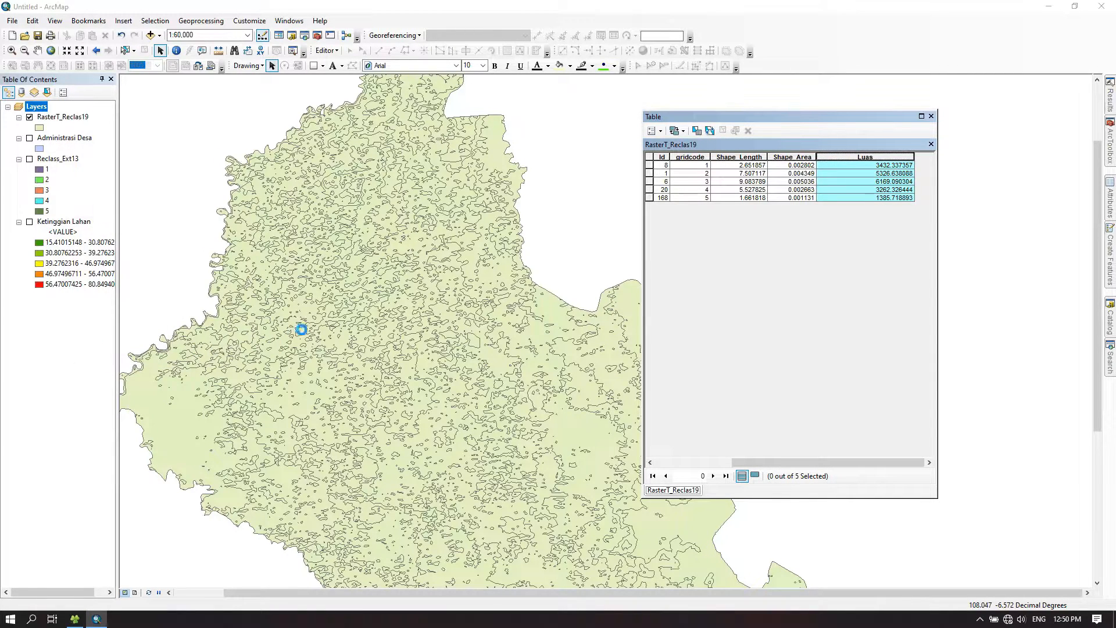
left_click(485, 214)
left_click(579, 484)
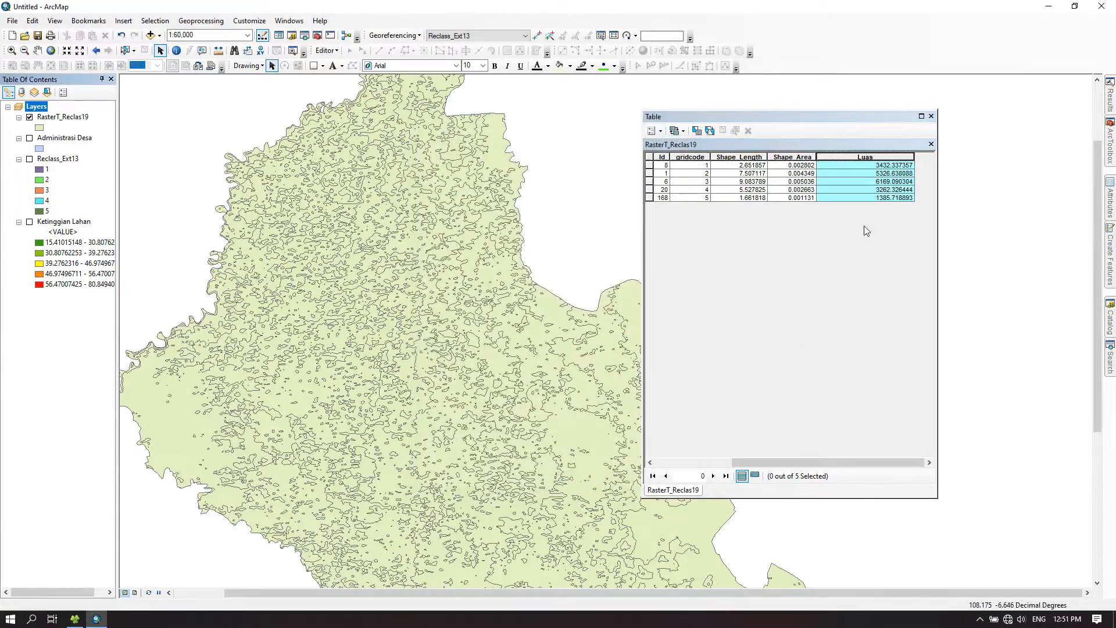
- Review the Luas values per gridcode and close the RasterT_Reclas19 attribute table
scroll(507, 279, "down", 3)
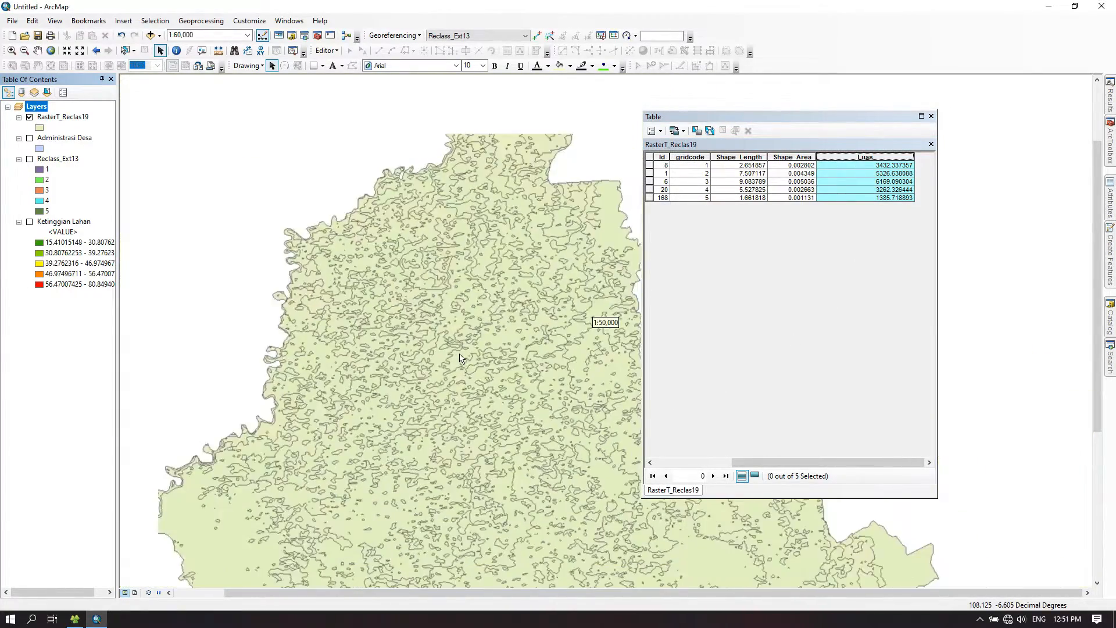
scroll(447, 346, "down", 2)
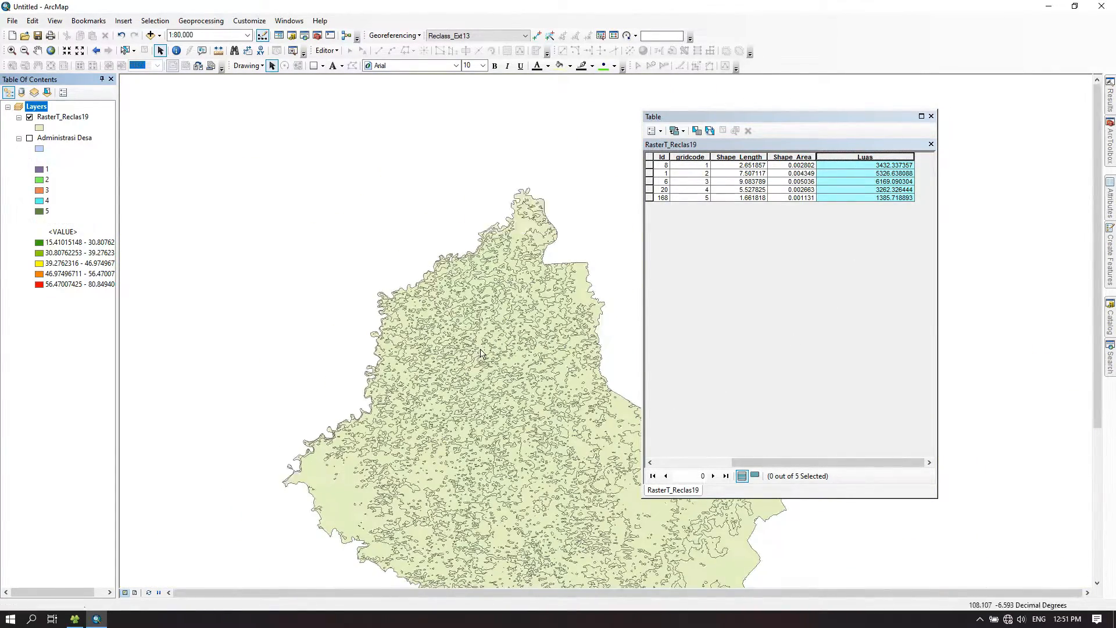
scroll(448, 219, "down", 1)
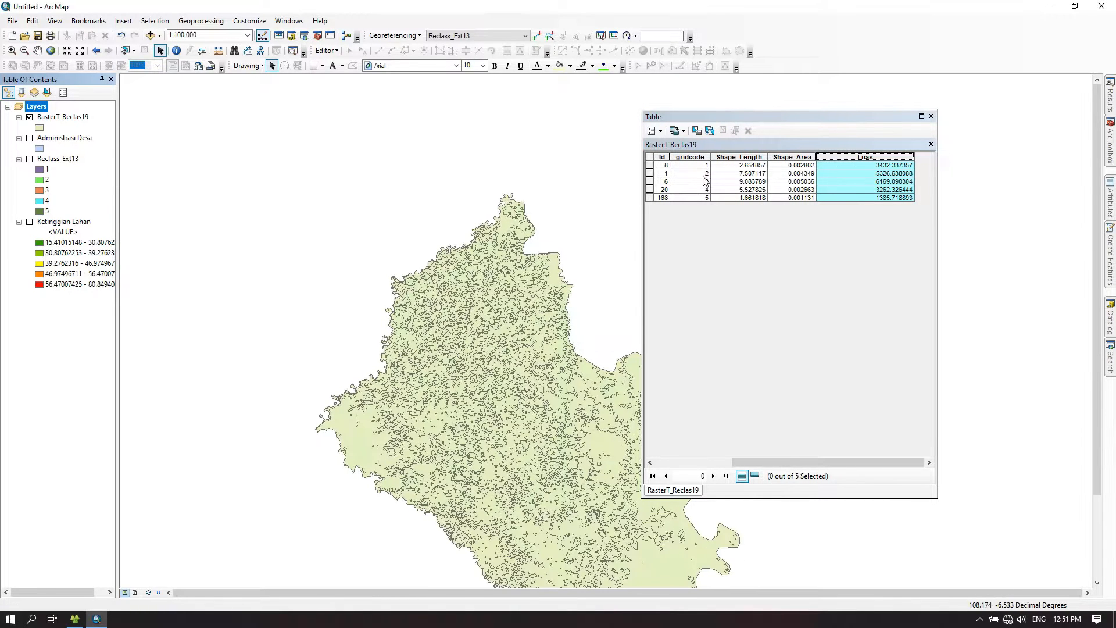
left_click(888, 247)
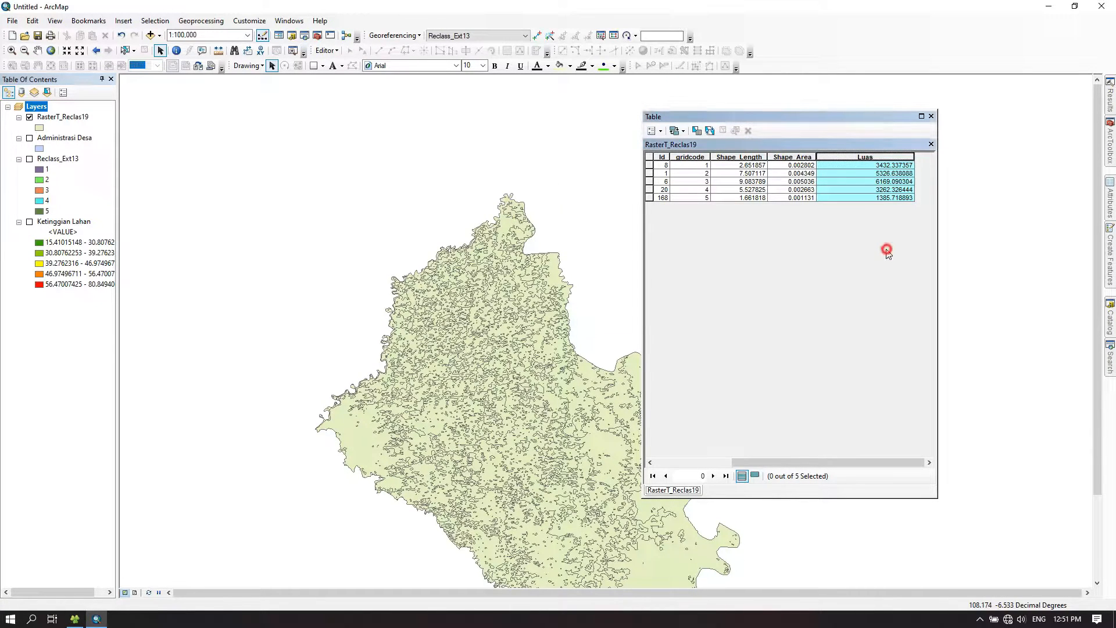
left_click(931, 118)
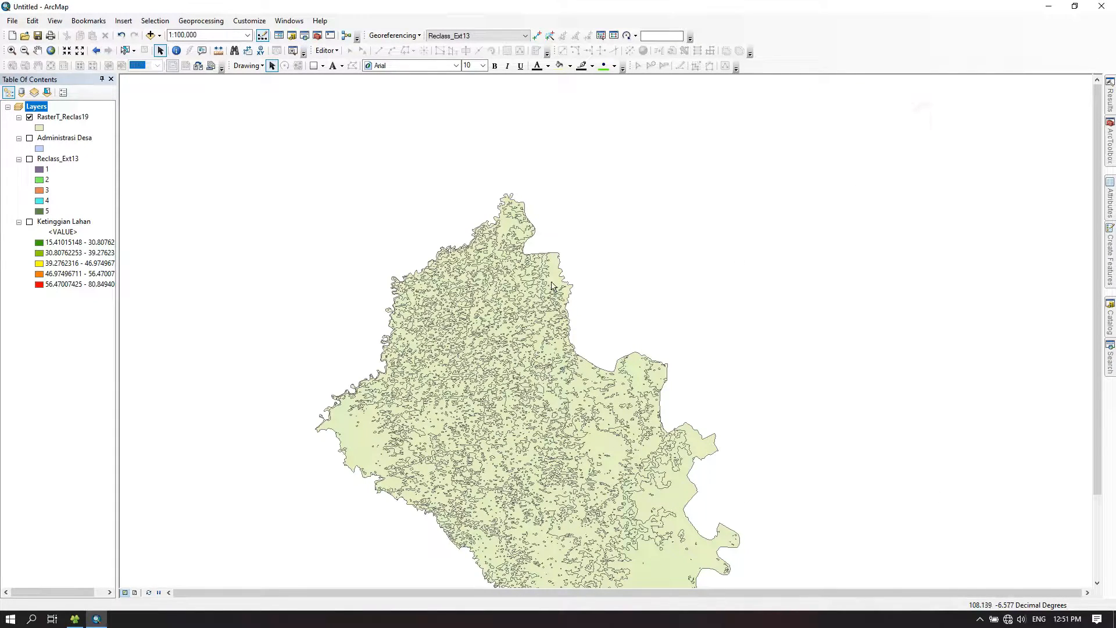